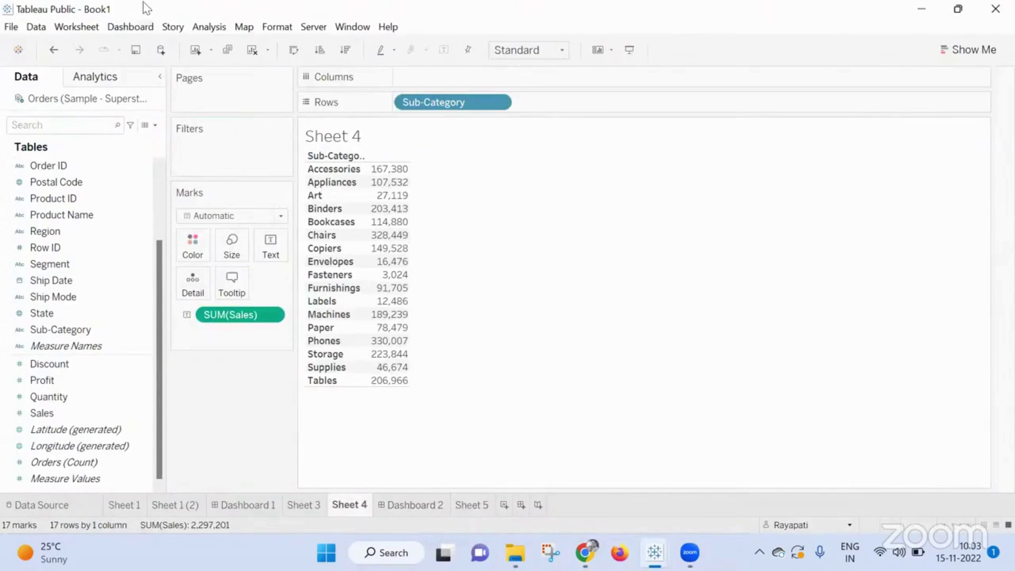
Step: Start a Change Parameter action on Sheet 4, then cancel it since no parameter exists
left_click(87, 28)
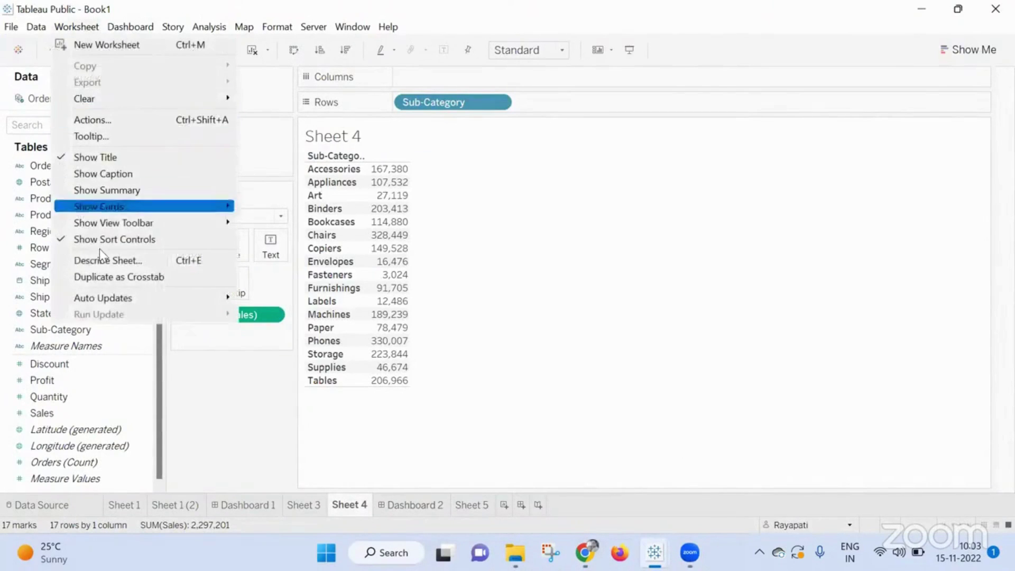
left_click(100, 120)
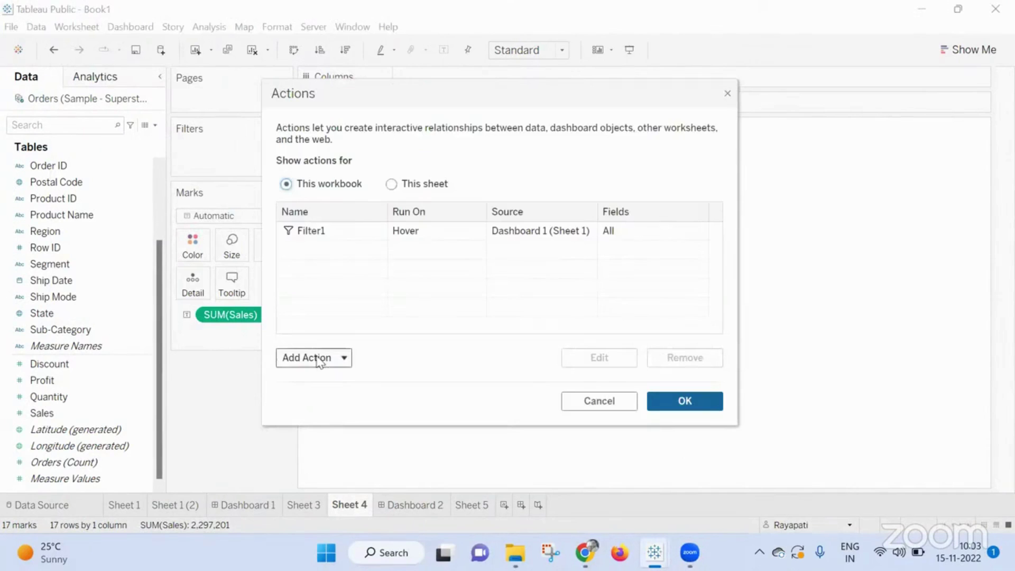
left_click(390, 185)
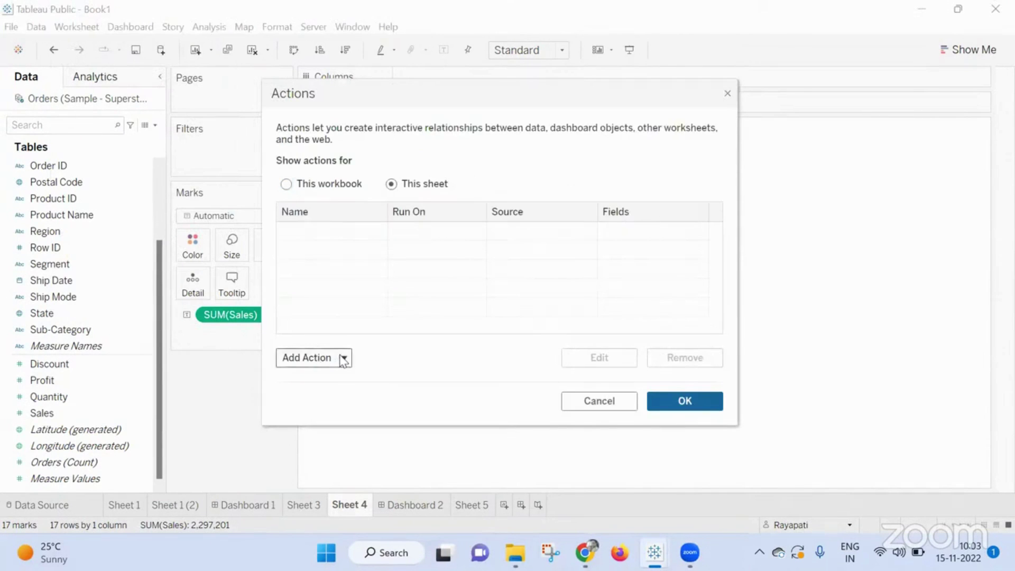
left_click(337, 361)
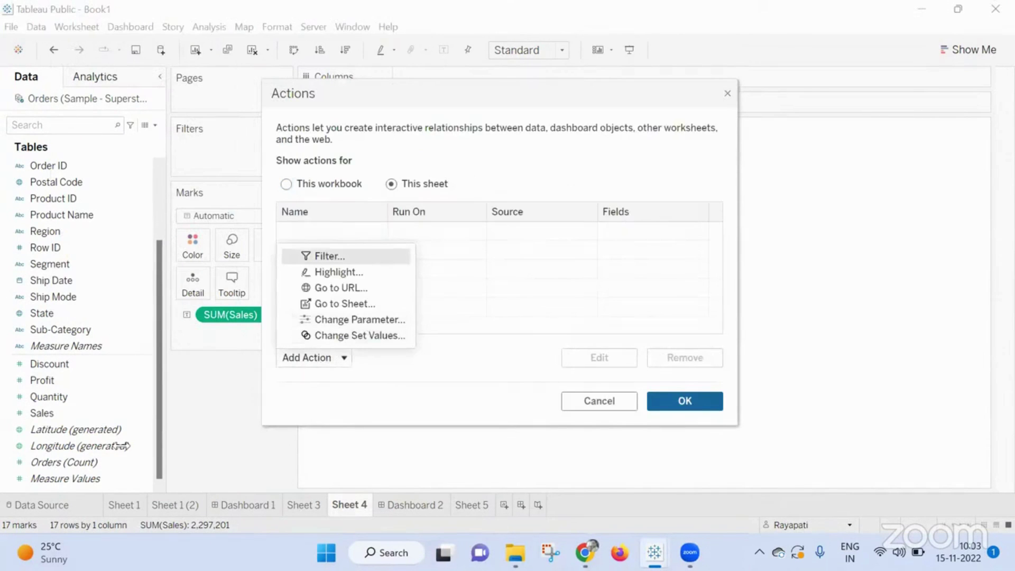
left_click(350, 320)
left_click(349, 321)
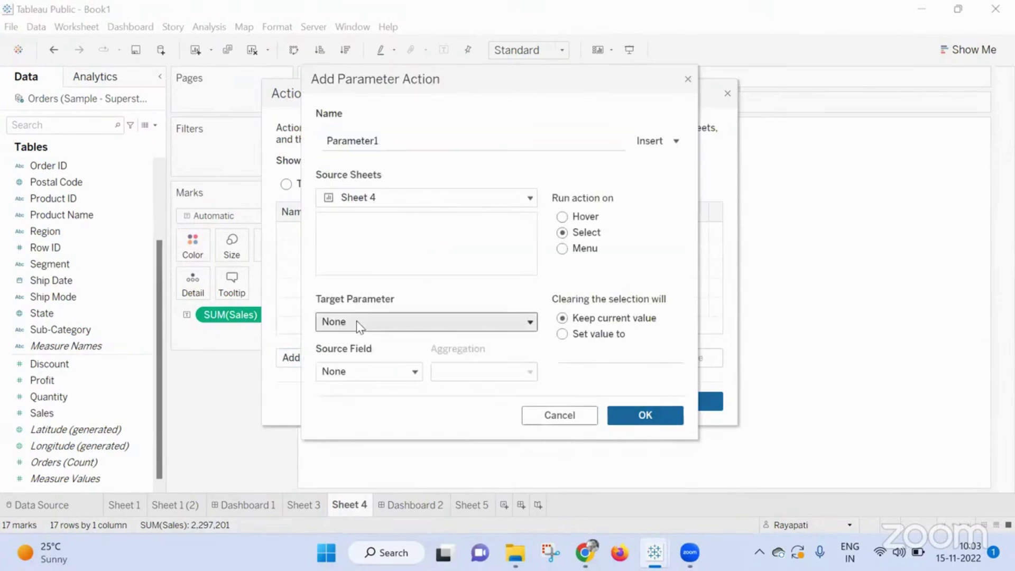
left_click(356, 321)
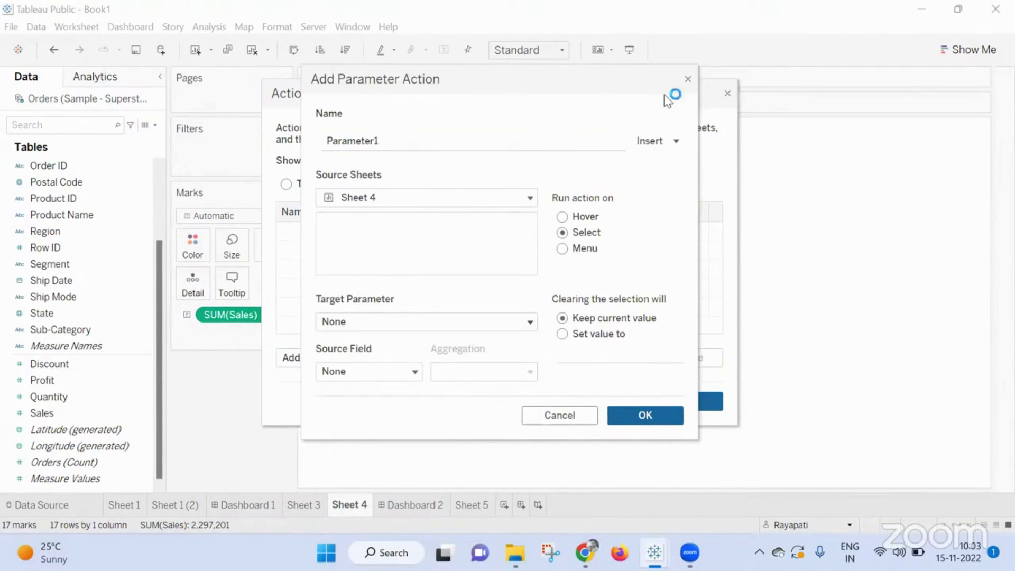
left_click(687, 79)
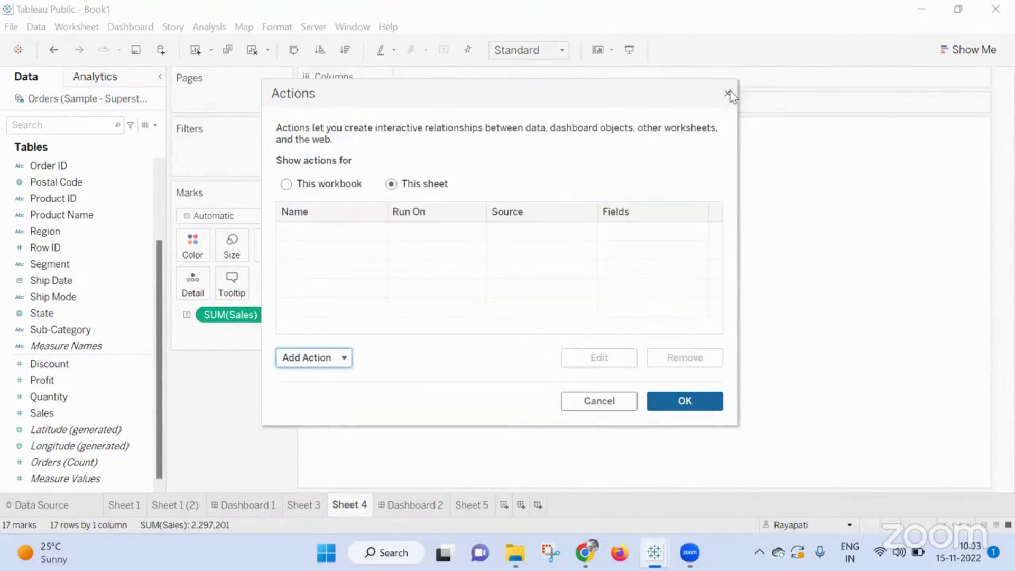
left_click(727, 93)
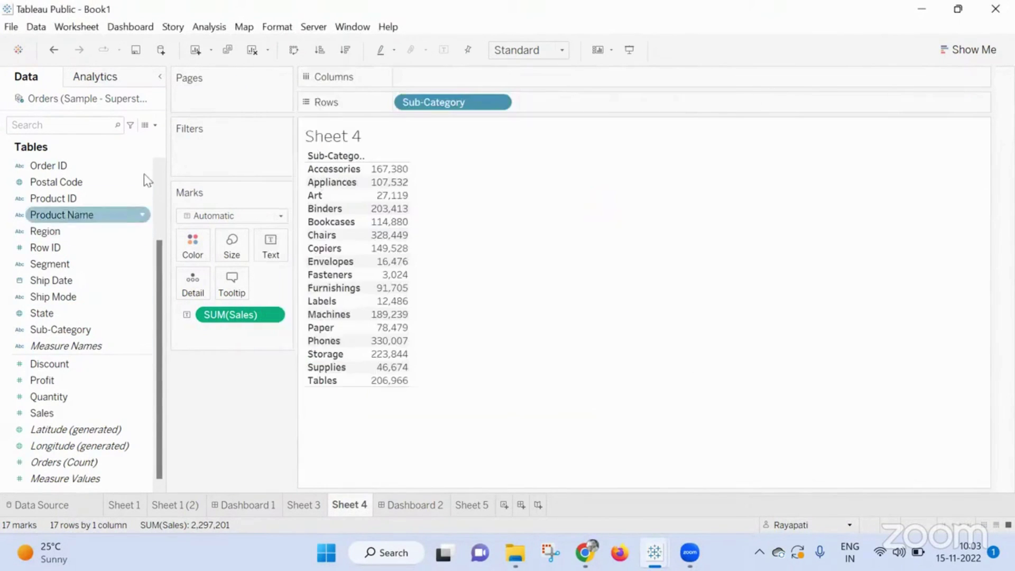
Step: Create a new String-type parameter, Parameter 1
left_click(148, 127)
left_click(69, 153)
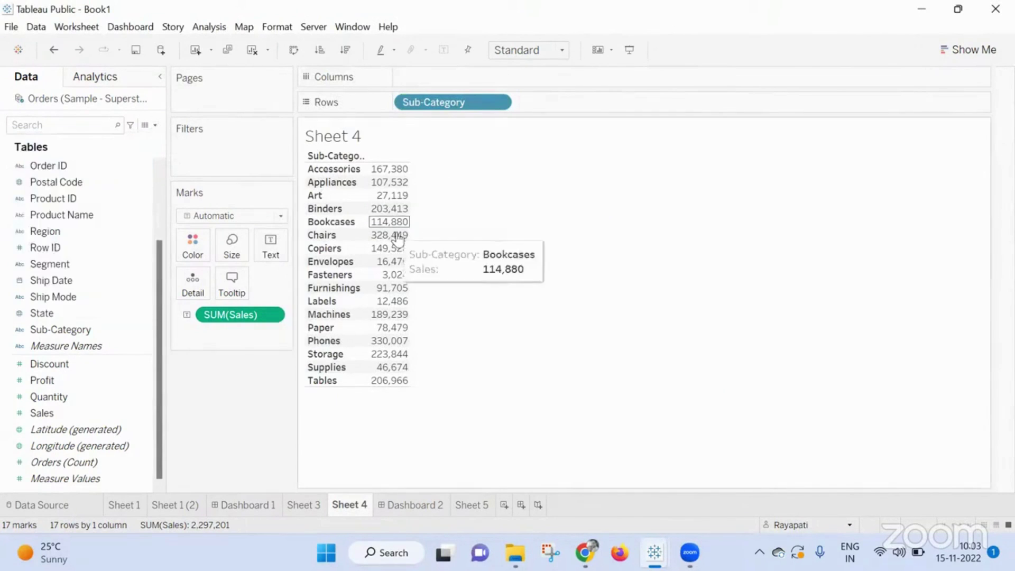
left_click(399, 206)
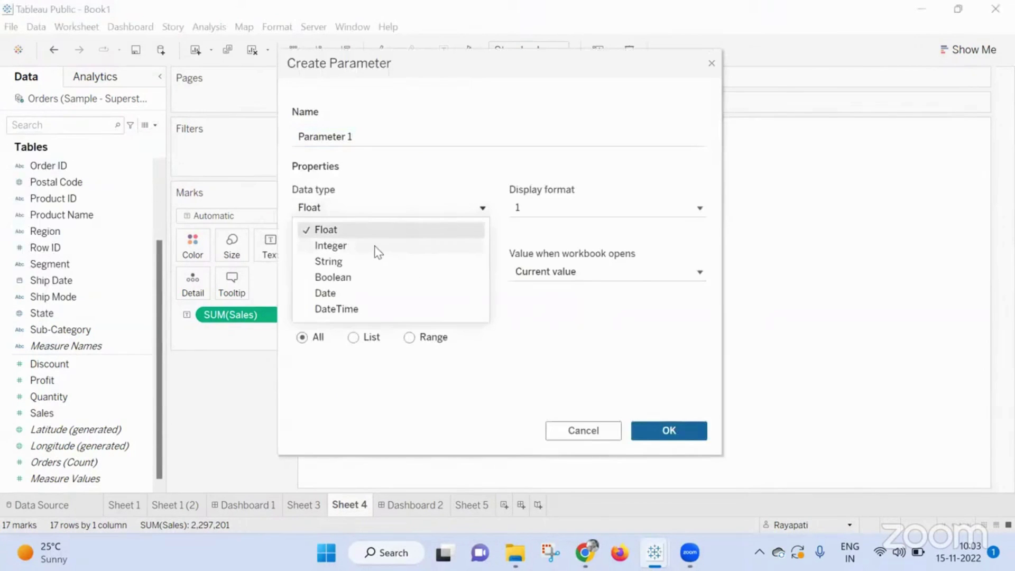
left_click(349, 261)
left_click(678, 428)
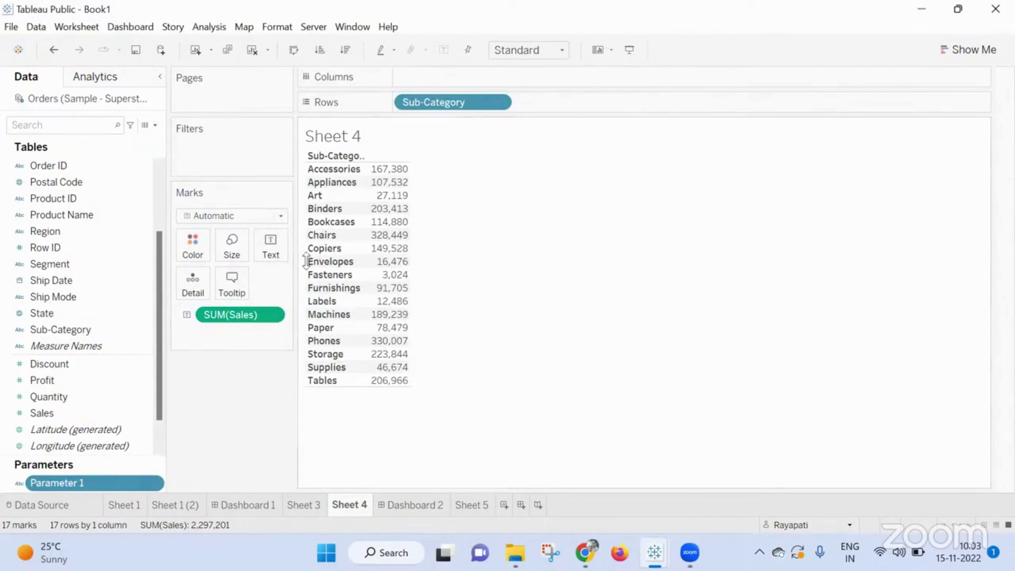
Step: Add a Change Parameter action on Sheet 4 that sets Parameter 1 from Sub-Category
left_click(74, 26)
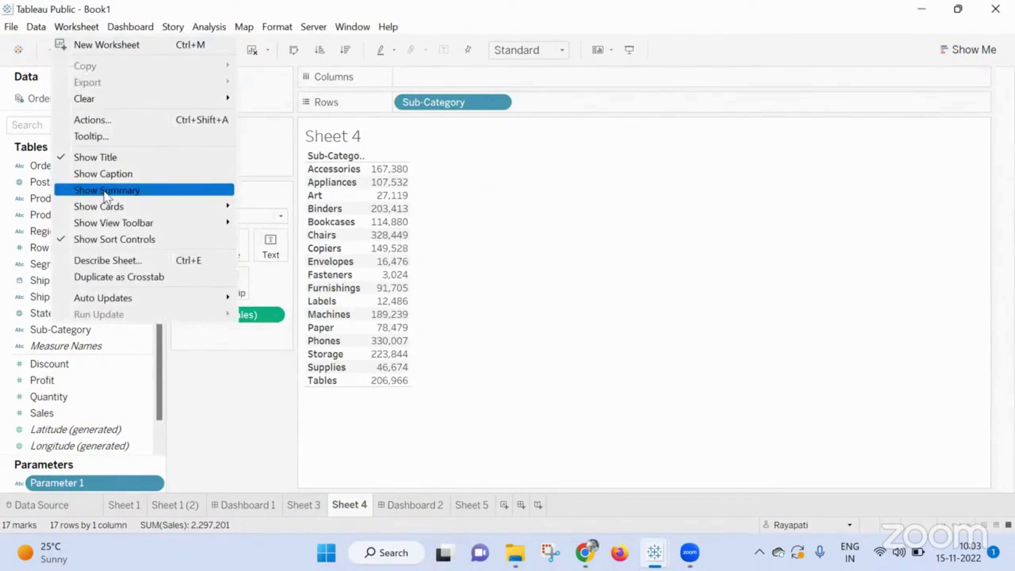
left_click(98, 121)
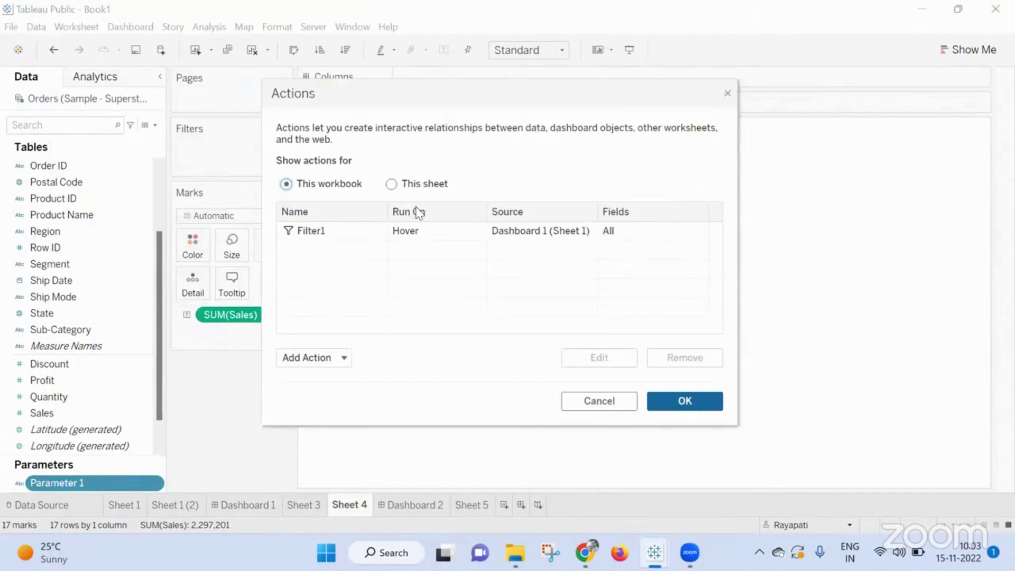
left_click(391, 183)
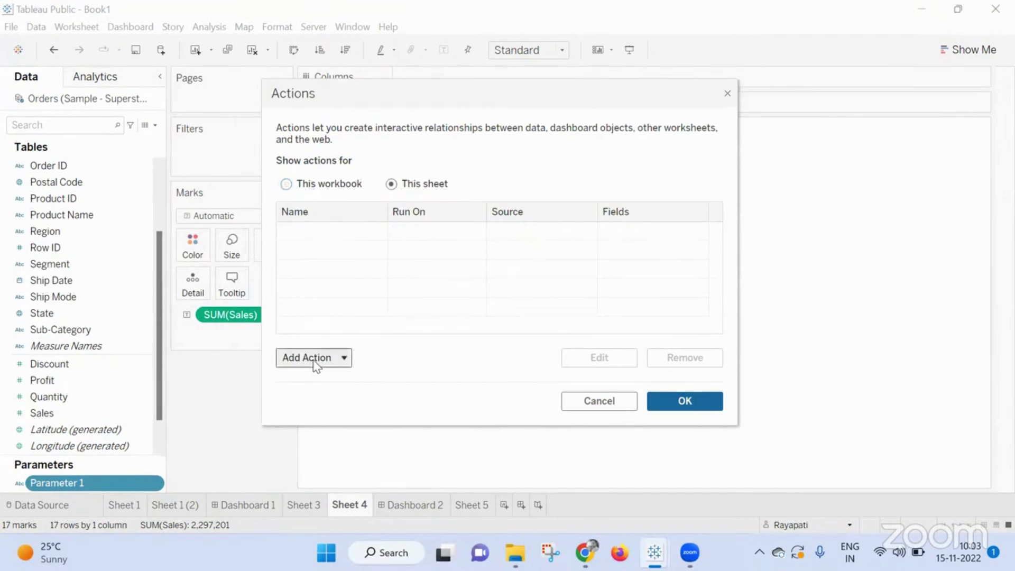
left_click(316, 365)
left_click(370, 319)
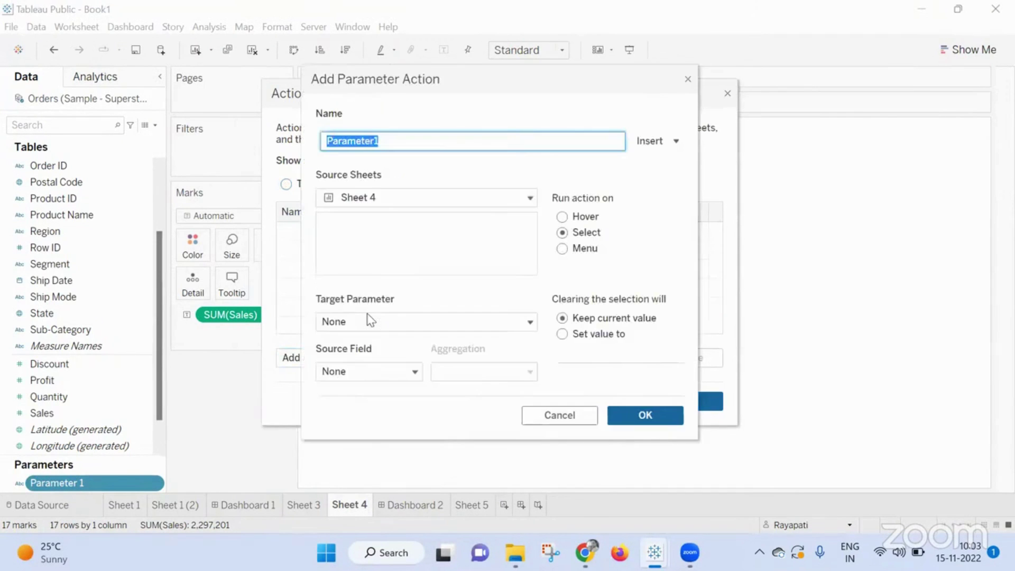
left_click(396, 322)
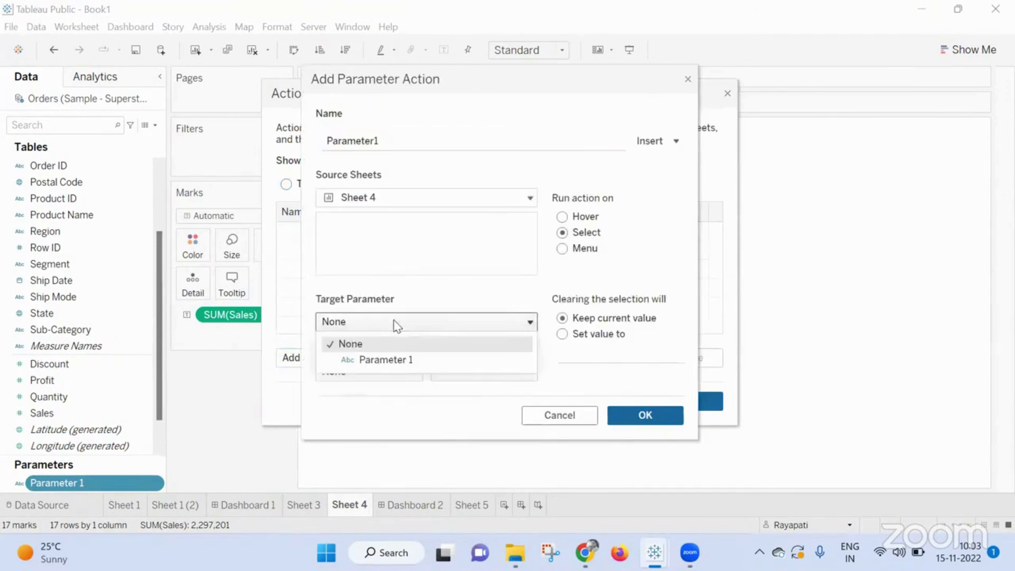
left_click(384, 360)
left_click(413, 371)
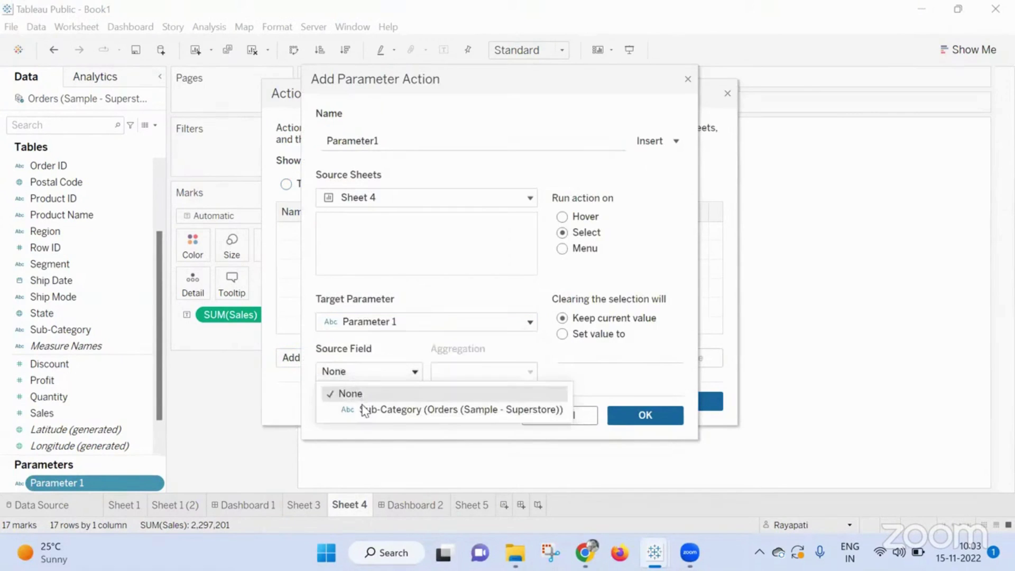
left_click(364, 411)
left_click(650, 415)
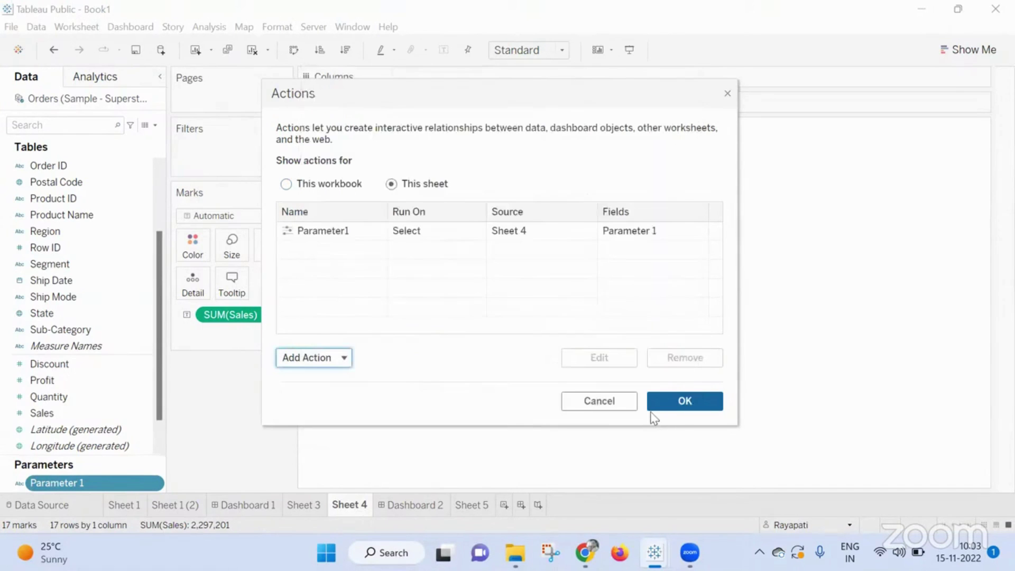
left_click(658, 404)
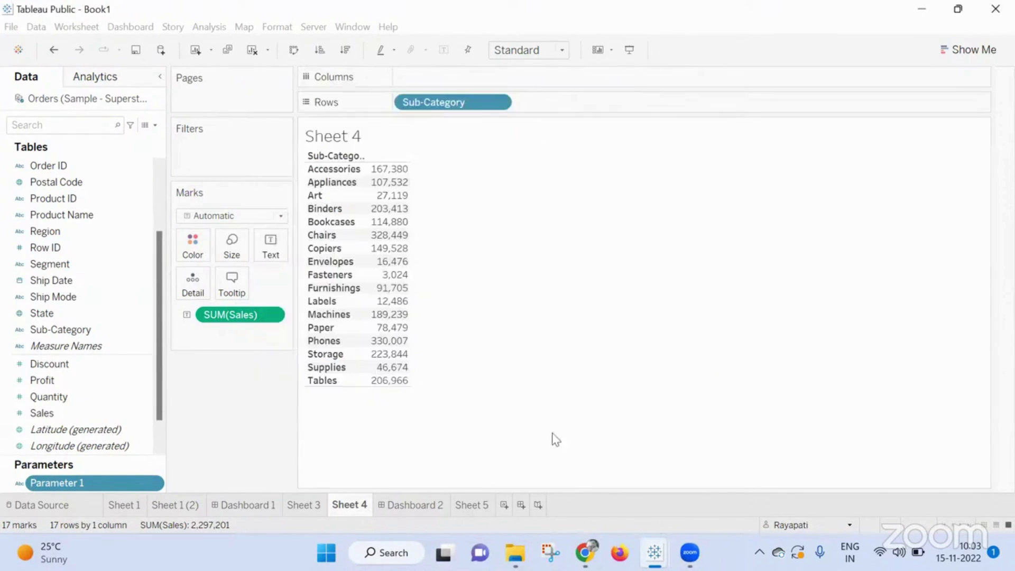
Step: Show the Parameter 1 control and select Sub-Category rows Accessories through Copiers, ending at Copiers
left_click(150, 481)
left_click(241, 241)
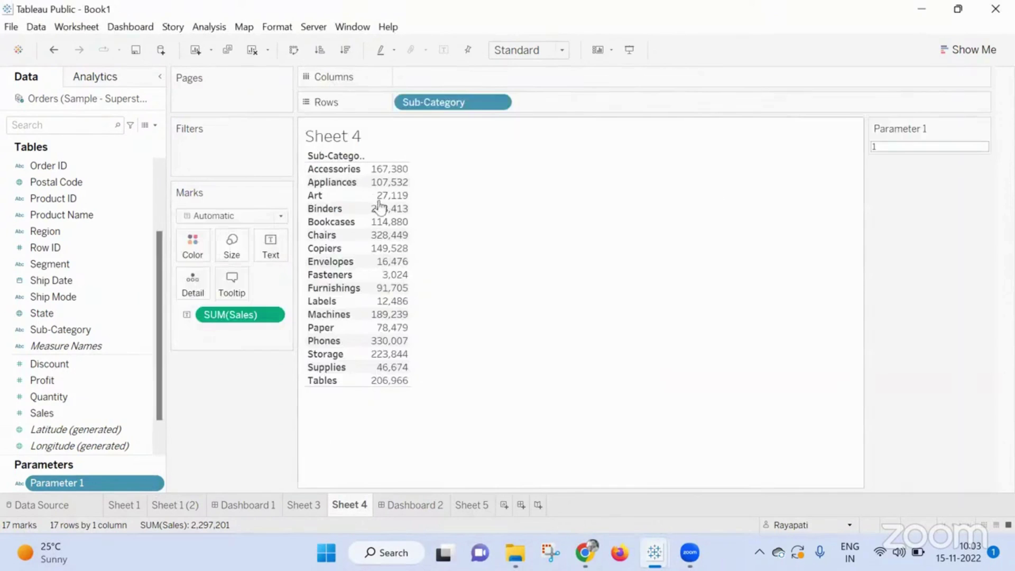
left_click(333, 169)
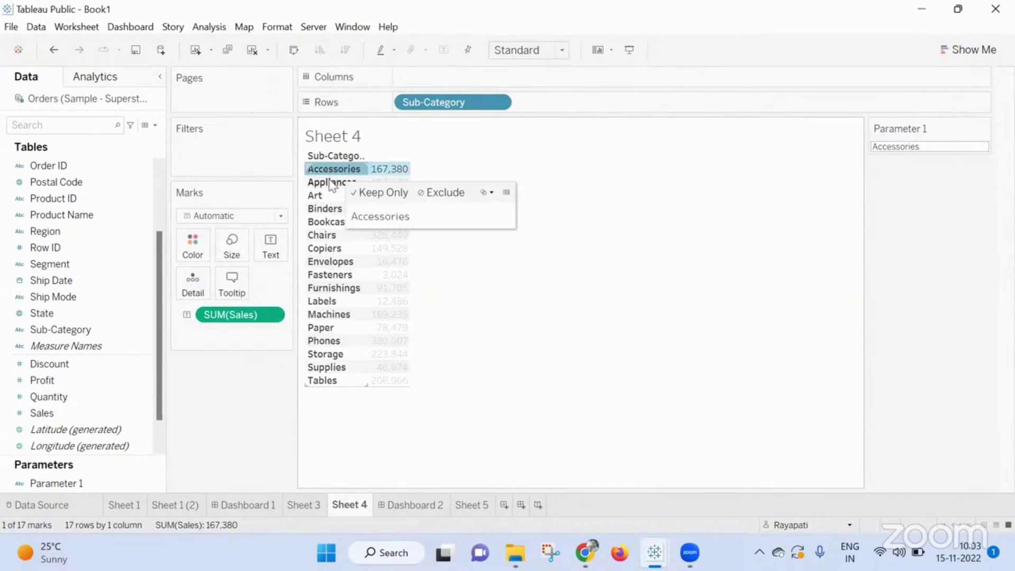
left_click(330, 183)
left_click(315, 195)
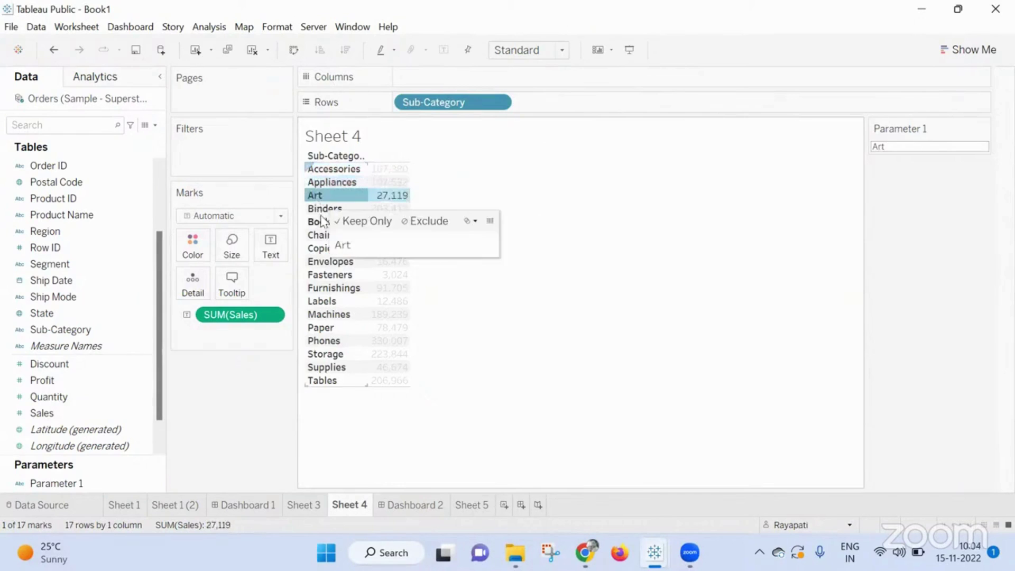
left_click(317, 209)
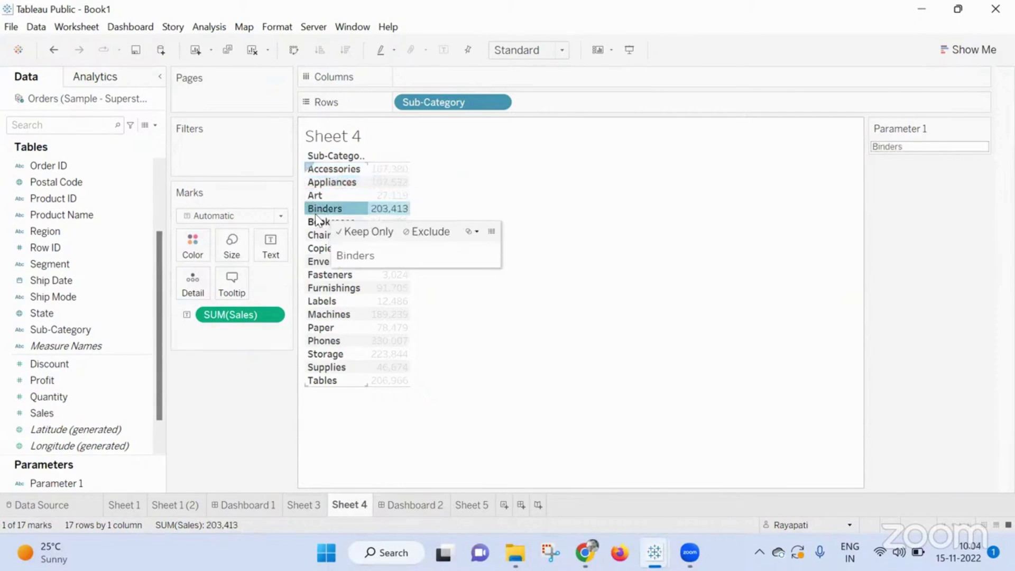
left_click(317, 222)
left_click(313, 236)
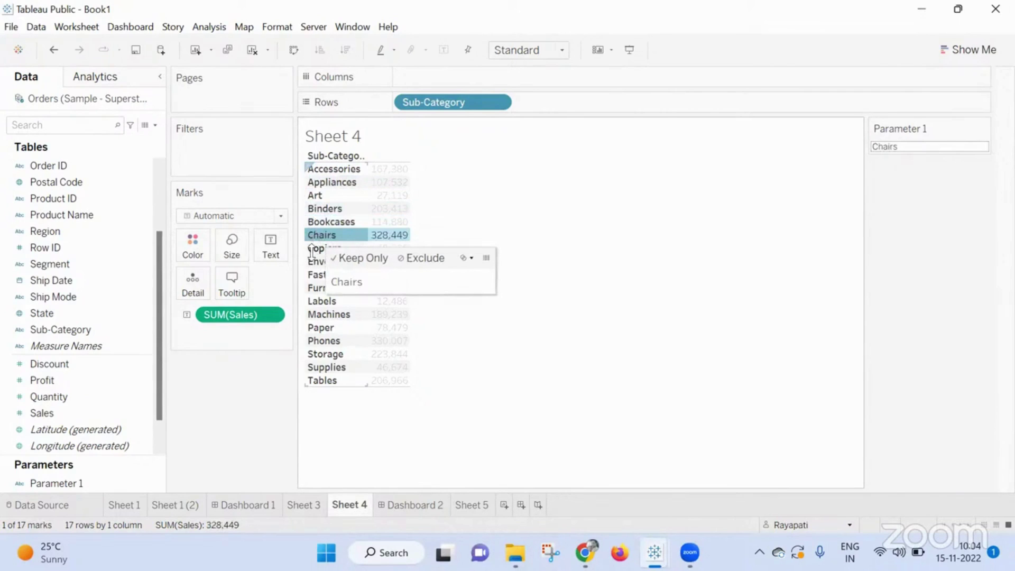
left_click(315, 248)
left_click(914, 290)
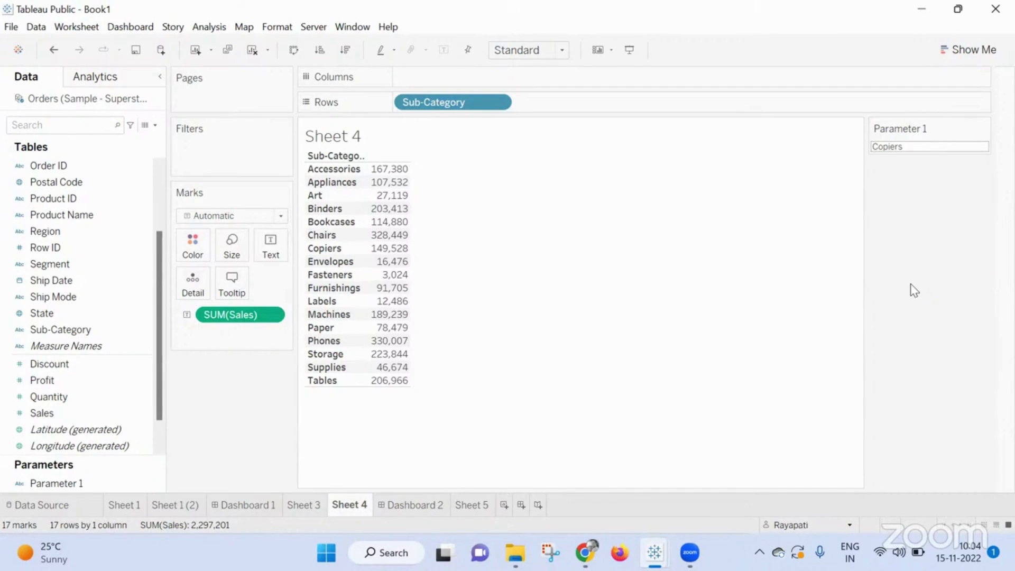
Step: Review Parameter 1's settings without changing them, then bring the Google Meet window forward
left_click(983, 129)
left_click(959, 146)
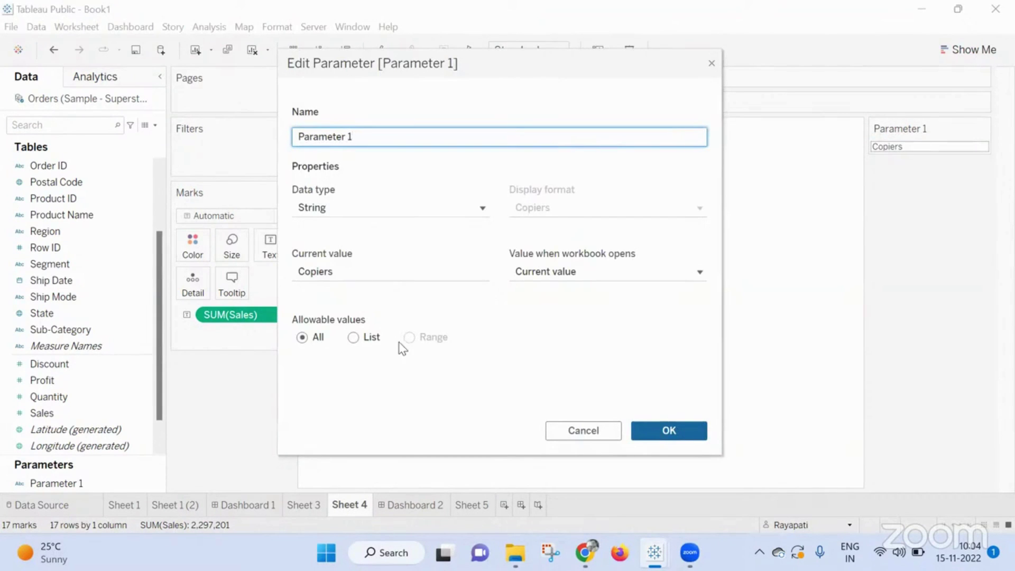
left_click(552, 274)
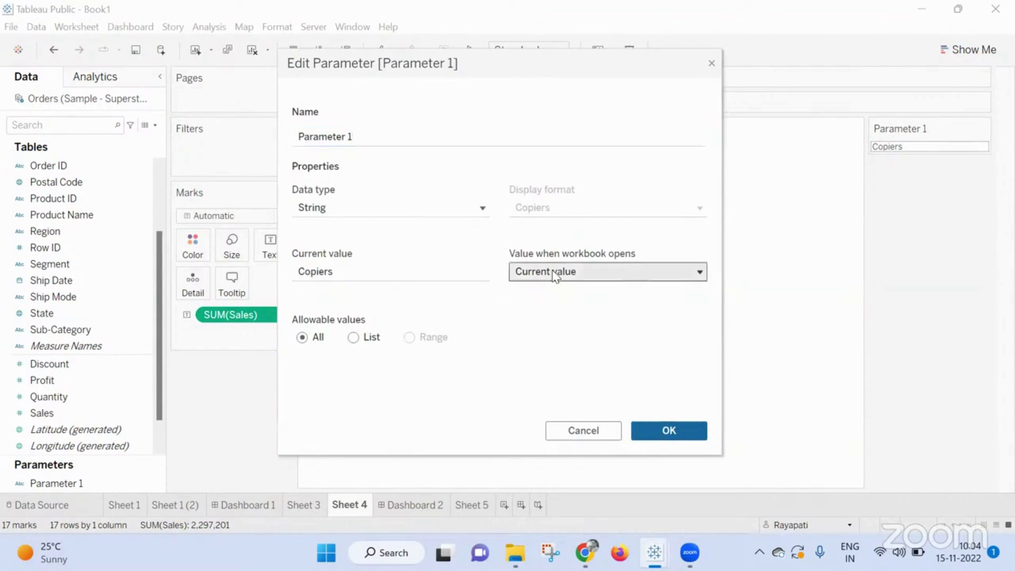
left_click(485, 357)
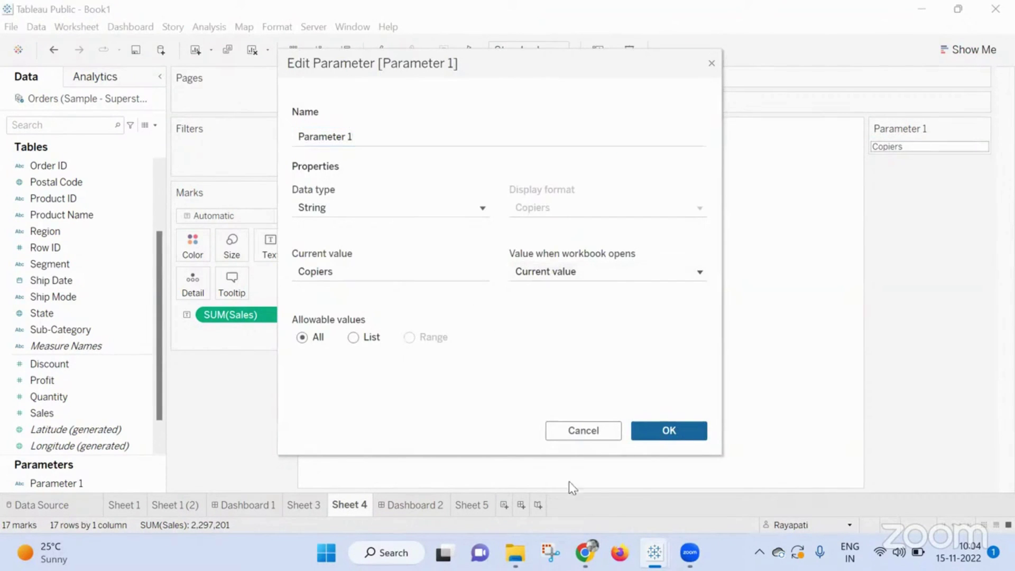
left_click(713, 64)
mouse_move(592, 549)
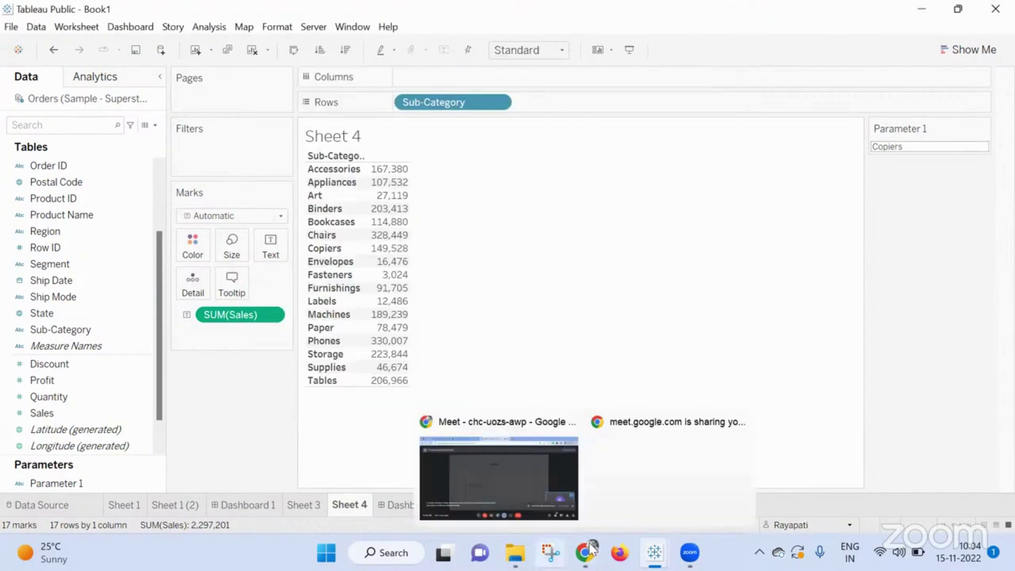
left_click(514, 473)
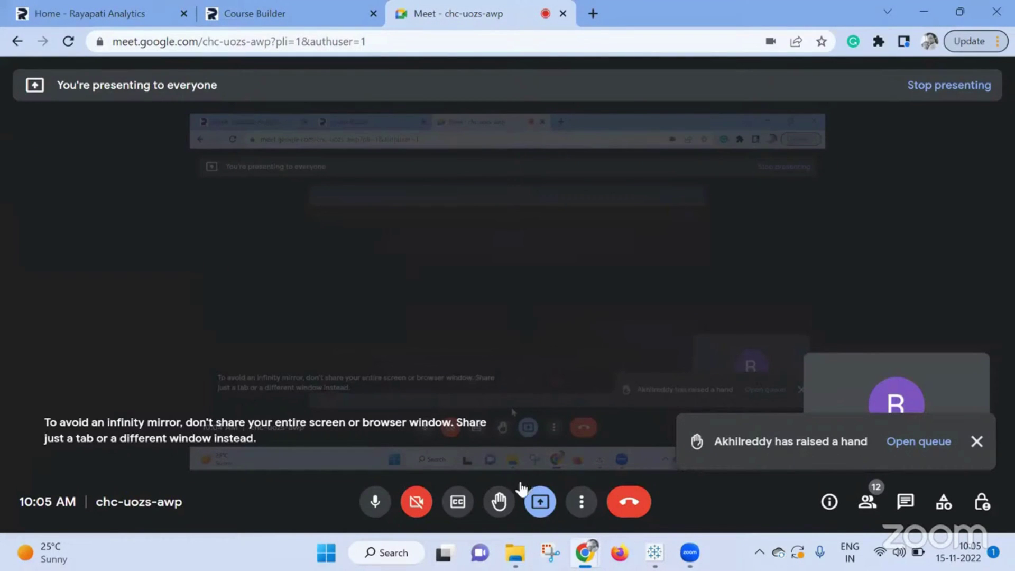
Step: Return to the Tableau Public - Book1 window showing Sheet 4
mouse_move(654, 552)
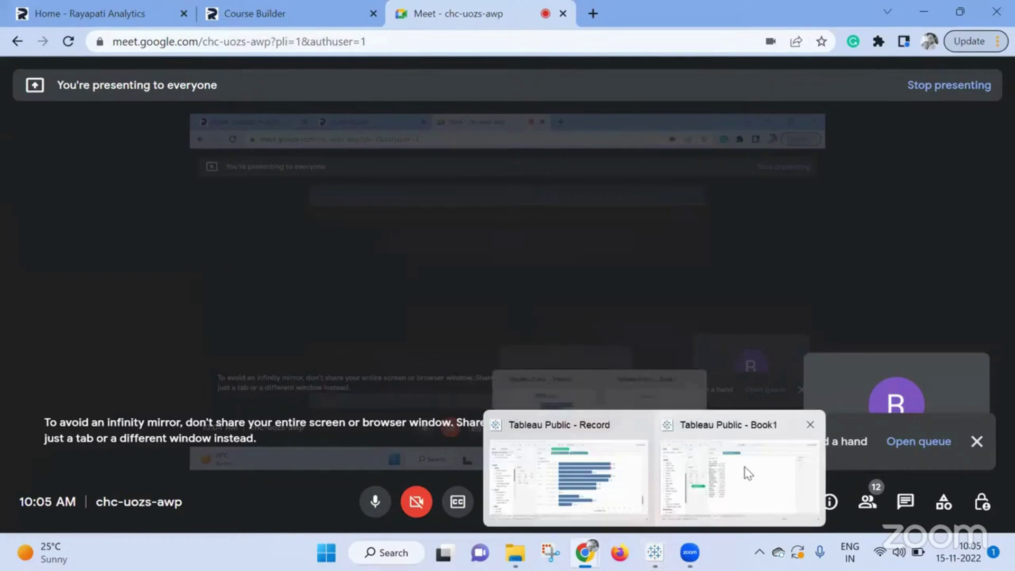
left_click(749, 472)
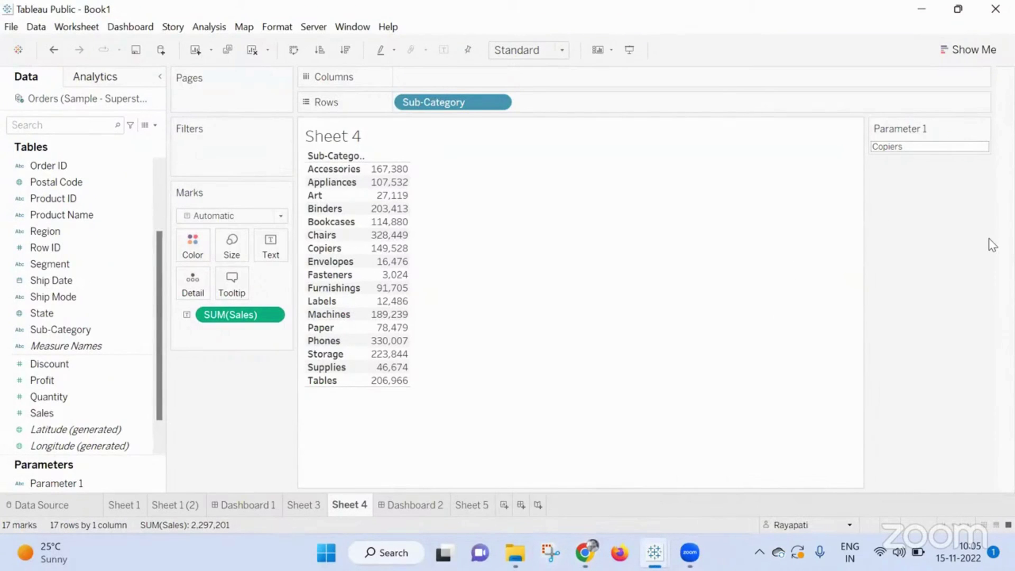
Step: Restrict Parameter 1 to a list of allowable values, One and Two
double_click(906, 146)
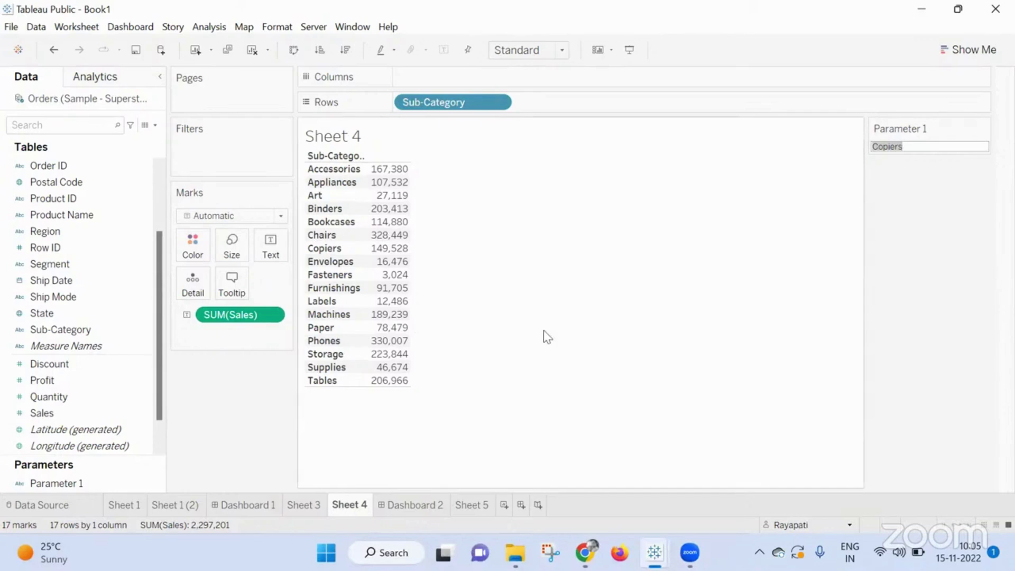
left_click(905, 268)
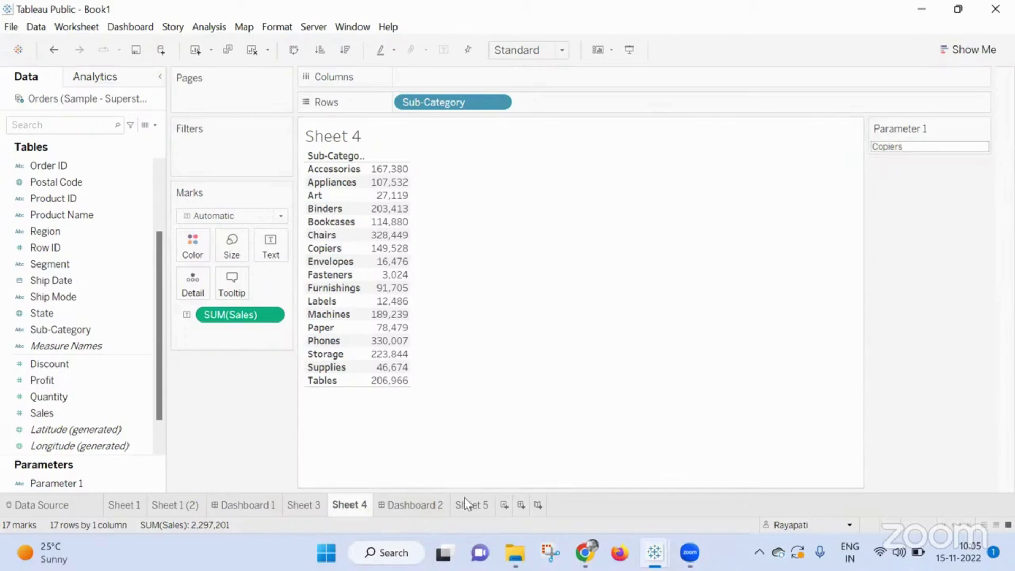
left_click(982, 131)
left_click(951, 142)
left_click(353, 337)
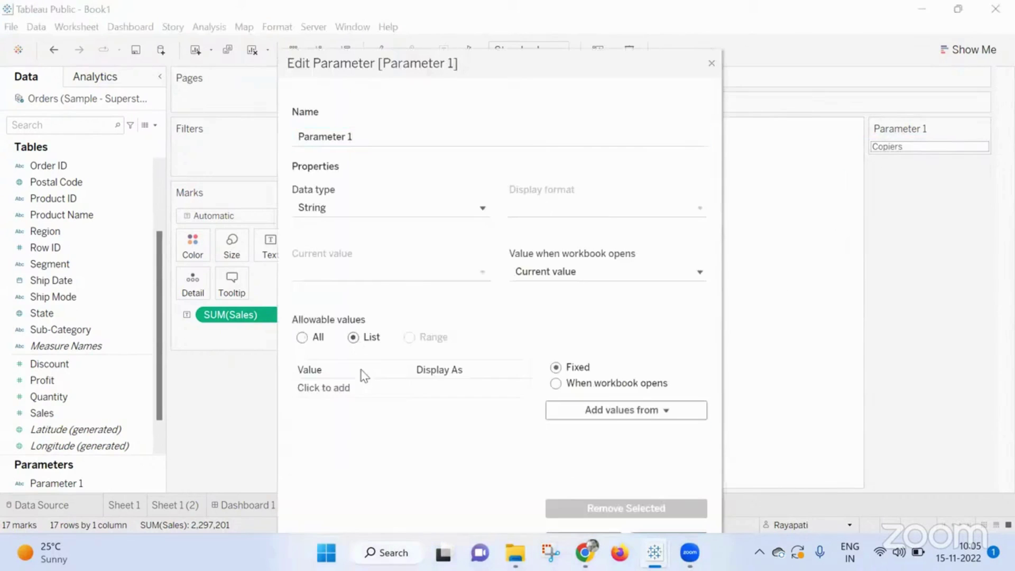
left_click(337, 389)
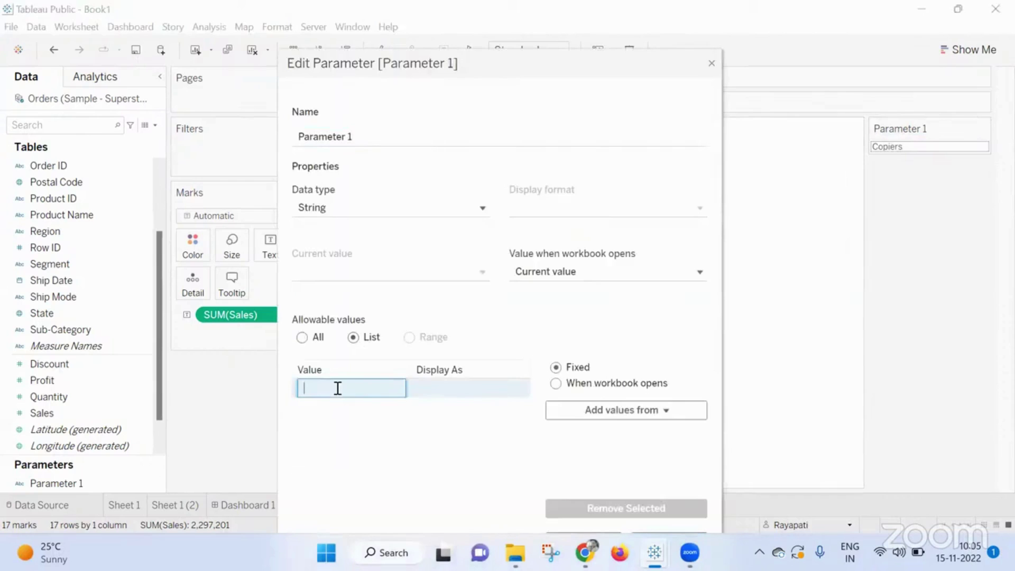
type("One")
key("Return")
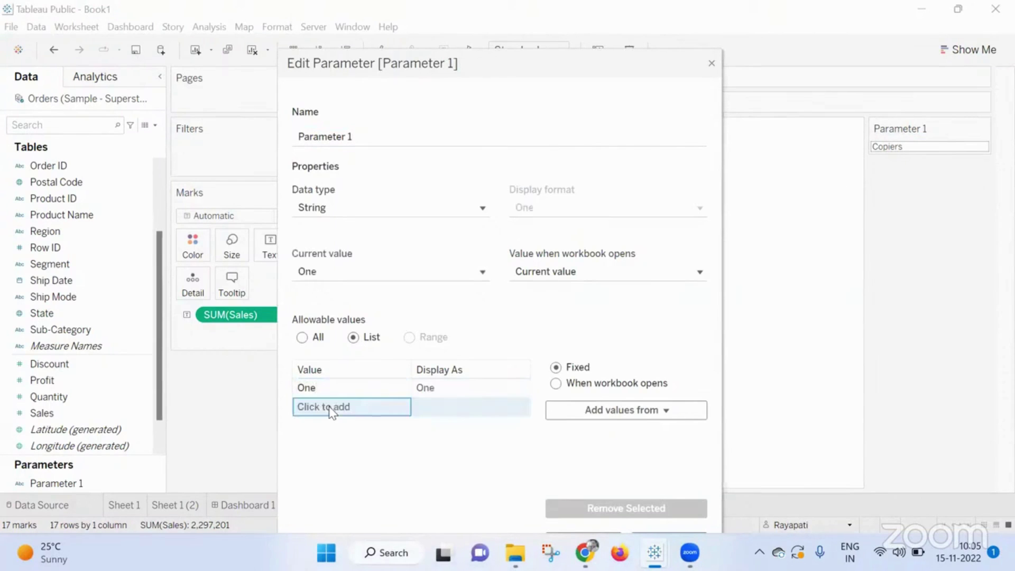
left_click(329, 408)
type("Twi")
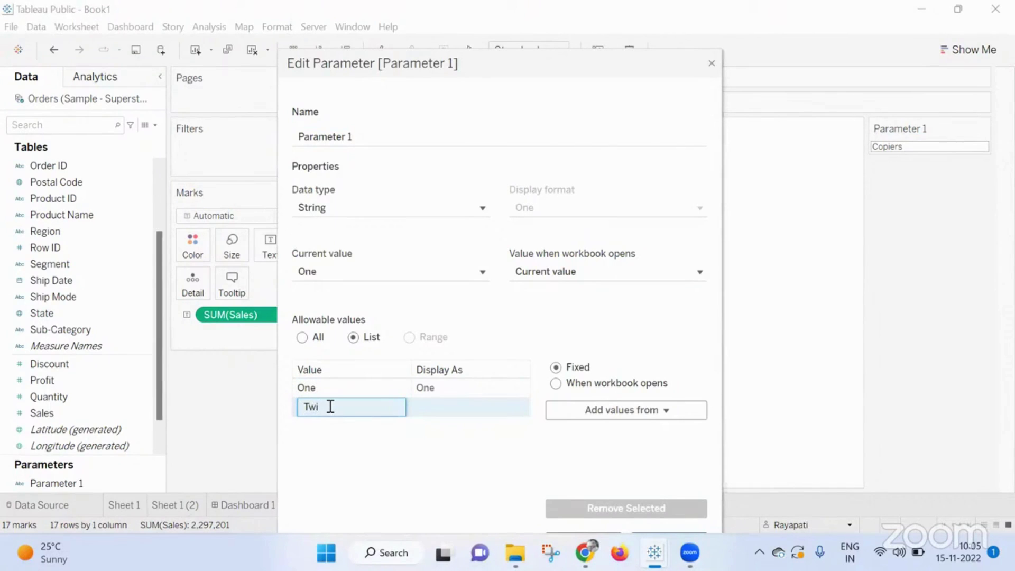
type("o")
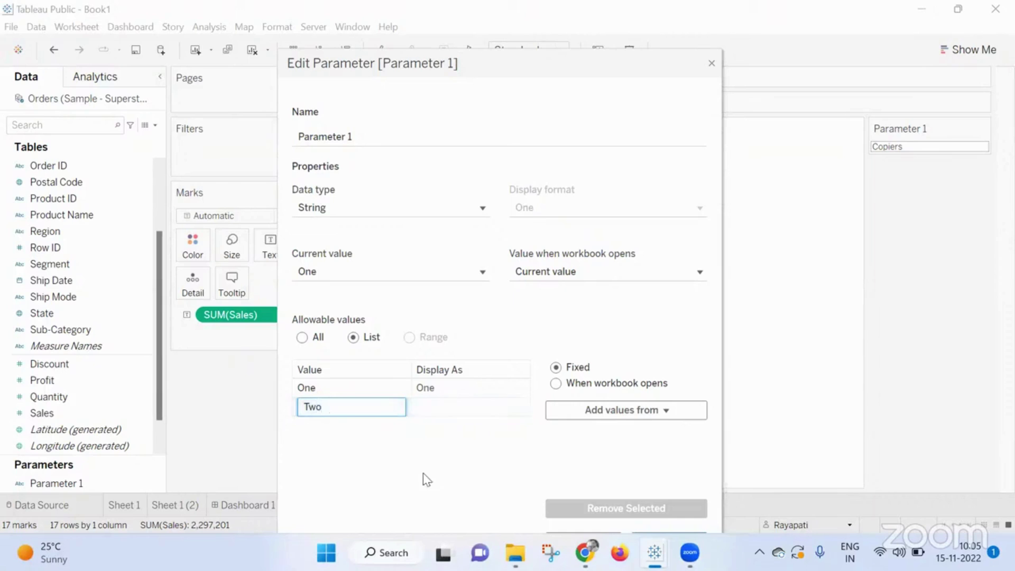
key("Return")
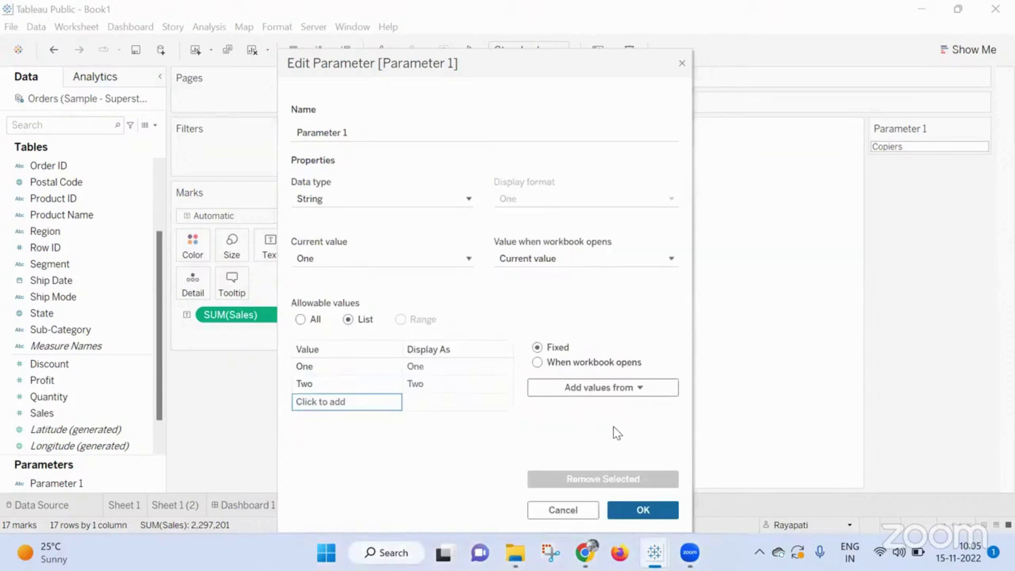
left_click(642, 509)
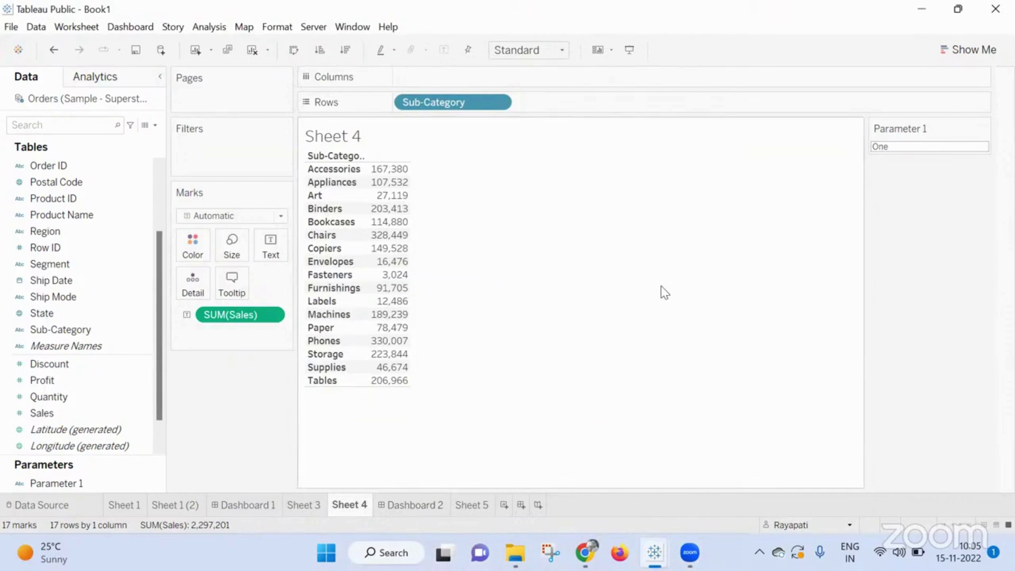
Step: Create a new worksheet with Category on Rows
left_click(504, 506)
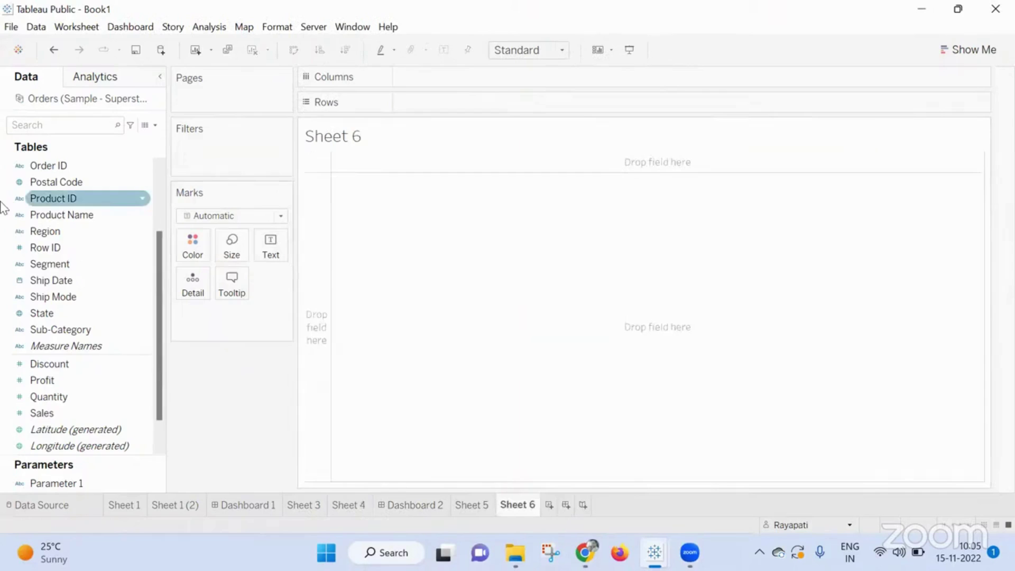
scroll(48, 270, "up", 2)
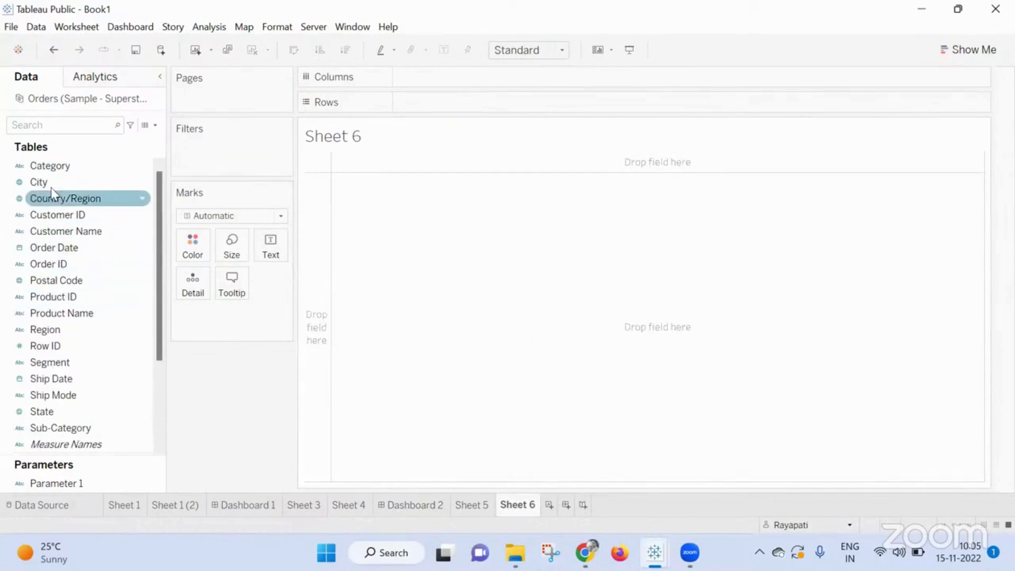
left_click(44, 167)
left_click_drag(91, 162, 418, 102)
Step: Add Profit, Sales, Discount and Quantity to Columns as four bar charts
scroll(27, 313, "down", 3)
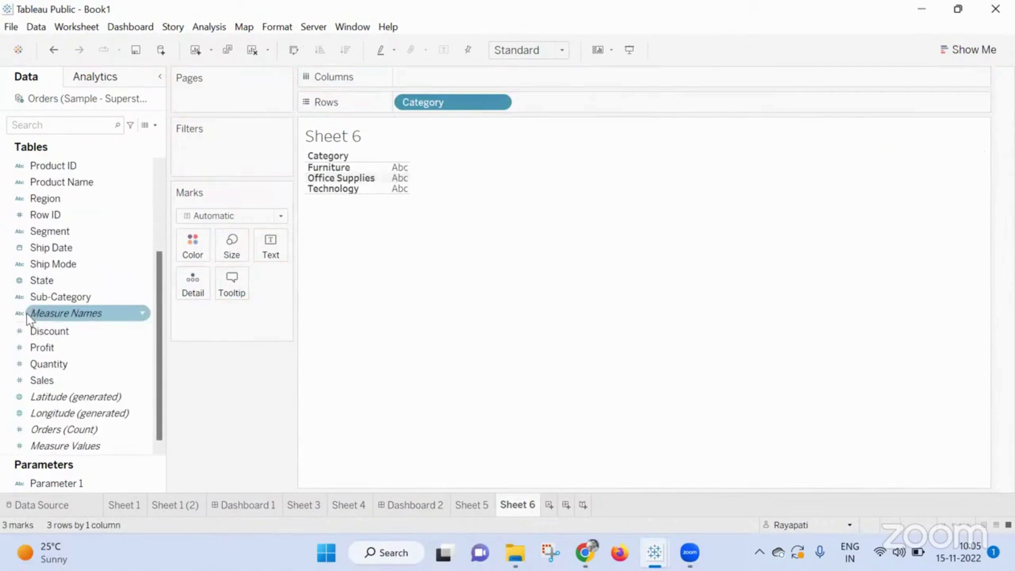
left_click_drag(137, 346, 544, 74)
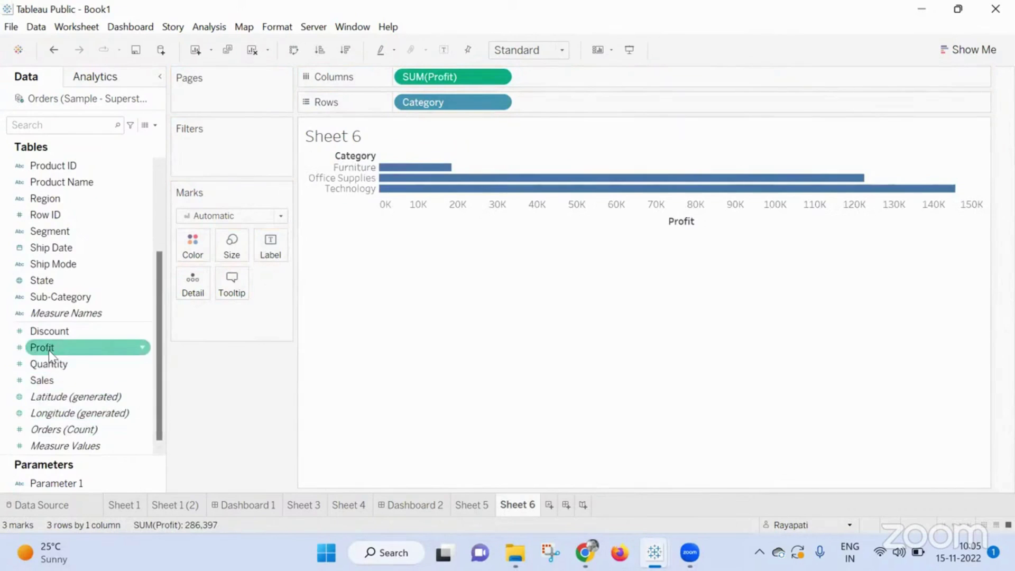
left_click_drag(50, 381, 528, 85)
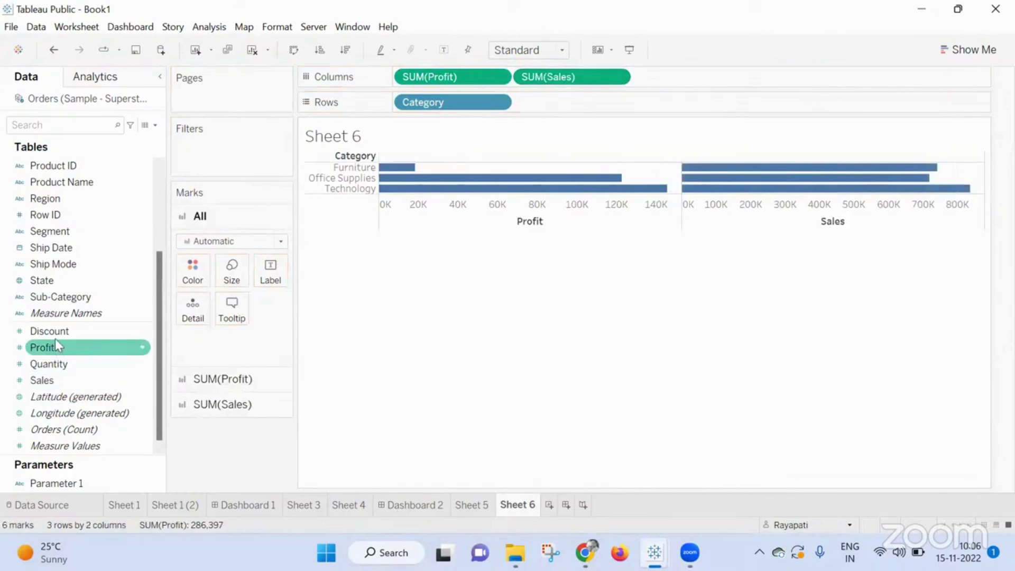
left_click_drag(53, 331, 743, 84)
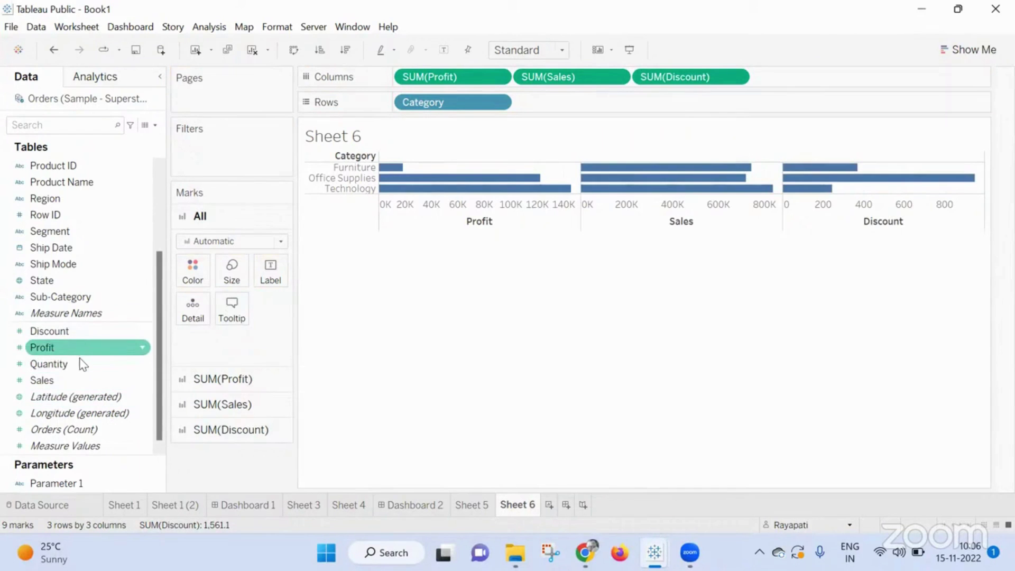
left_click_drag(79, 364, 981, 67)
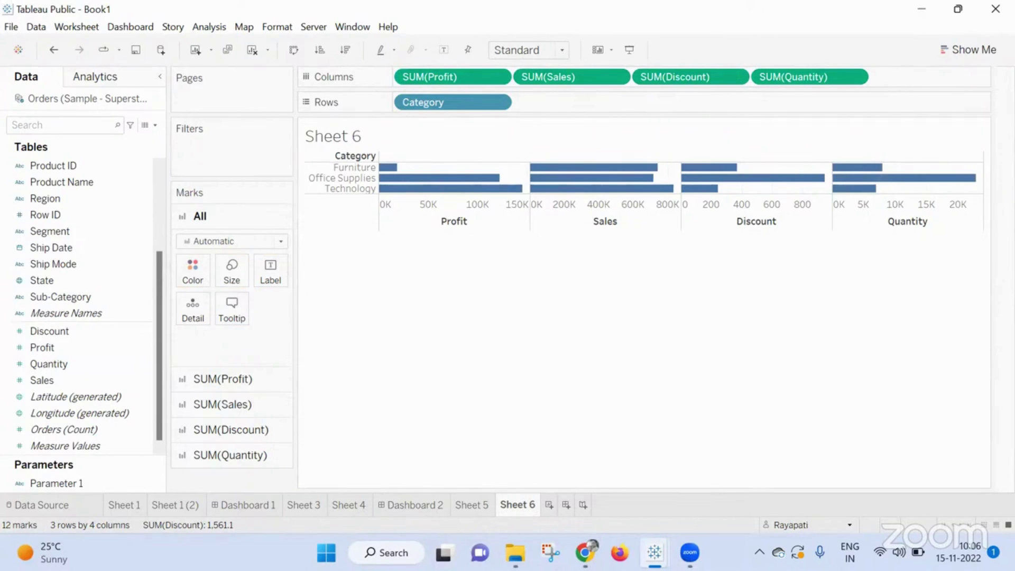
Step: Duplicate Sheet 6 as Sheet 6 (2)
right_click(529, 508)
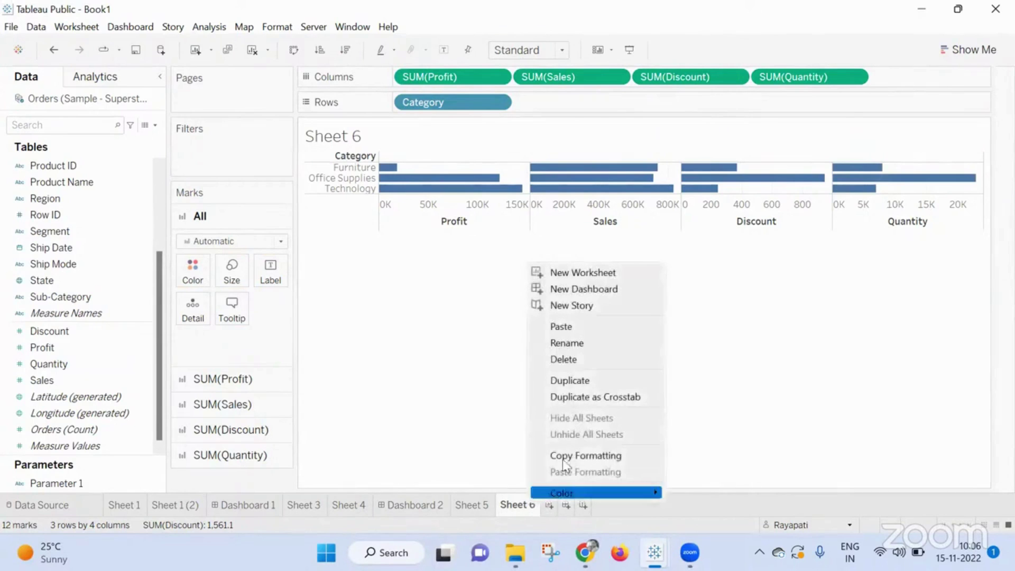
left_click(594, 379)
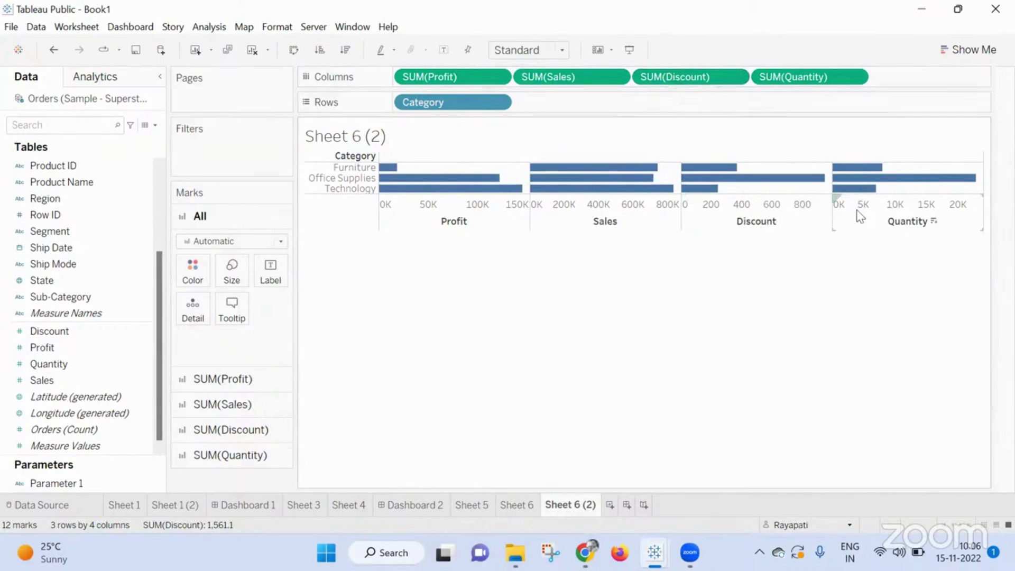
left_click(210, 27)
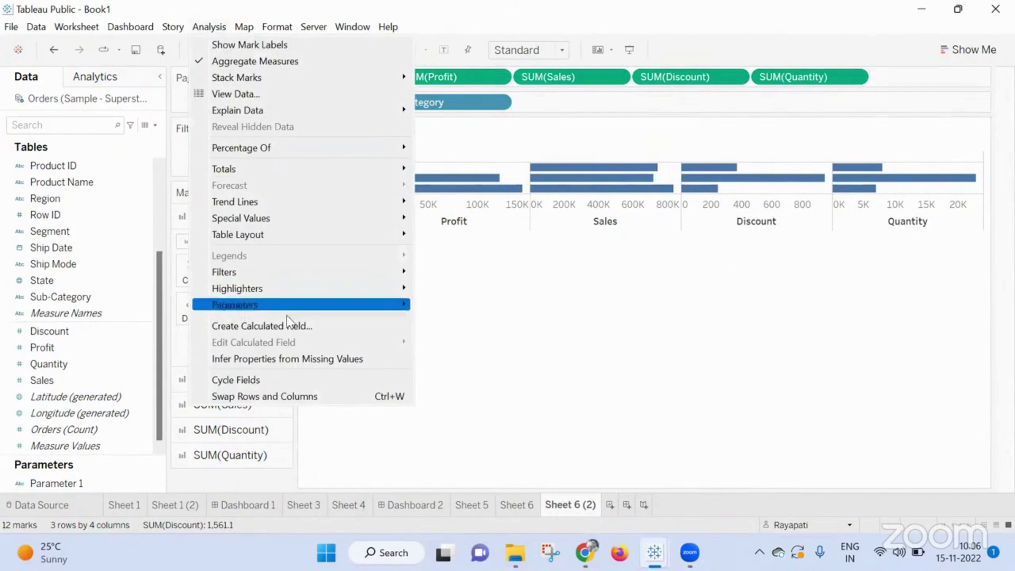
Step: Create Calculation1 with the formula If [Parameter 1] = "One" Then [Discount] End
left_click(553, 391)
type("If Para")
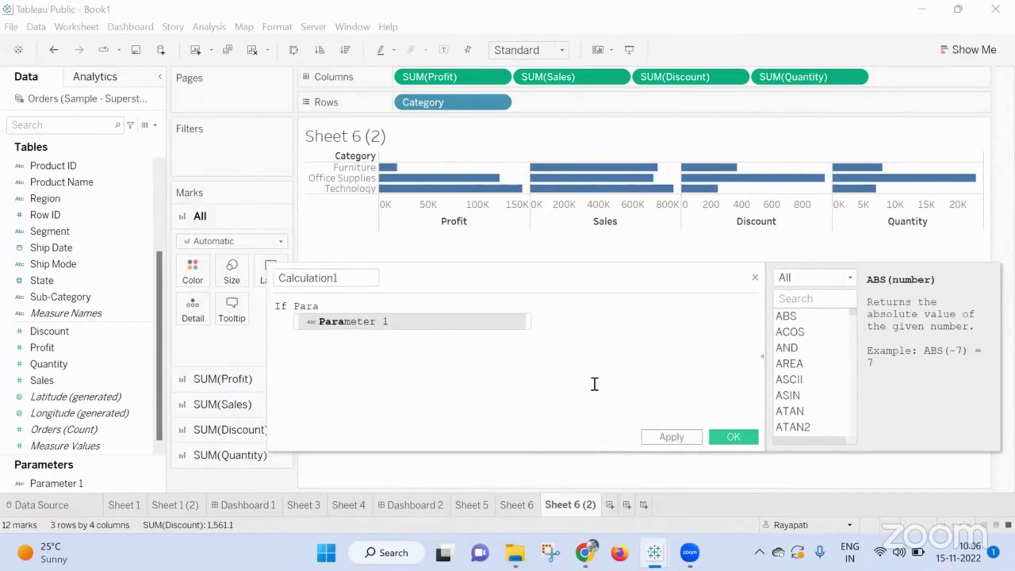
key("Return")
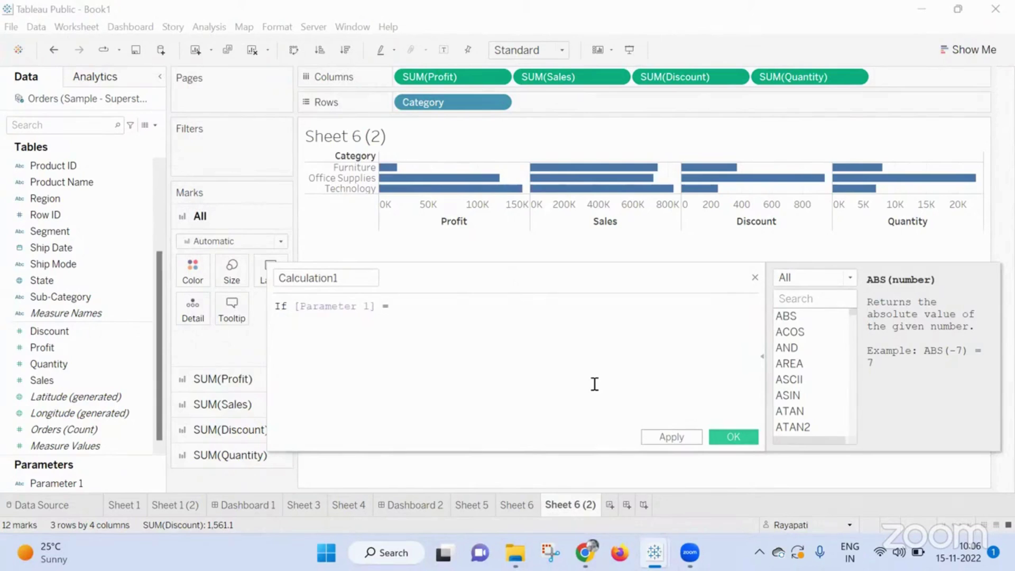
key("BackSpace")
key("BackSpace")
key("BackSpace")
key("BackSpace")
key("BackSpace")
key("BackSpace")
key("BackSpace")
key("BackSpace")
key("BackSpace")
key("BackSpace")
key("BackSpace")
key("BackSpace")
key("BackSpace")
key("BackSpace")
key("BackSpace")
key("BackSpace")
key("BackSpace")
key("BackSpace")
type("If Para")
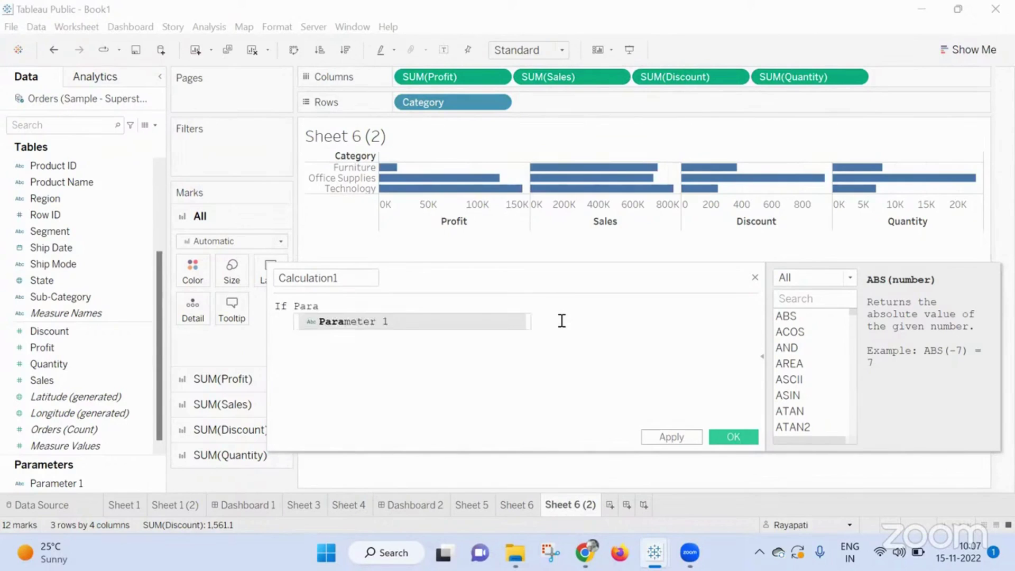
key("Return")
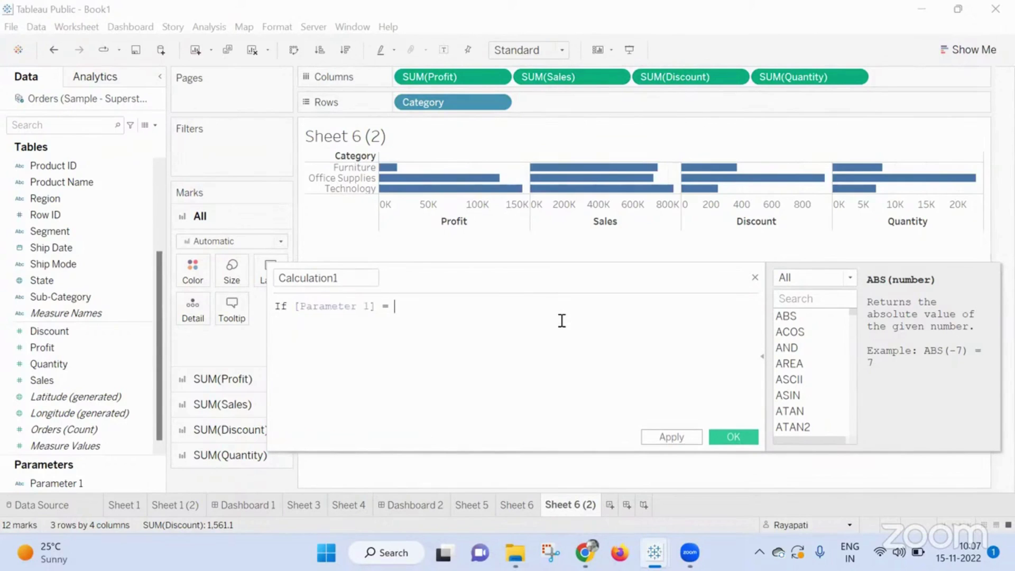
type("= \"")
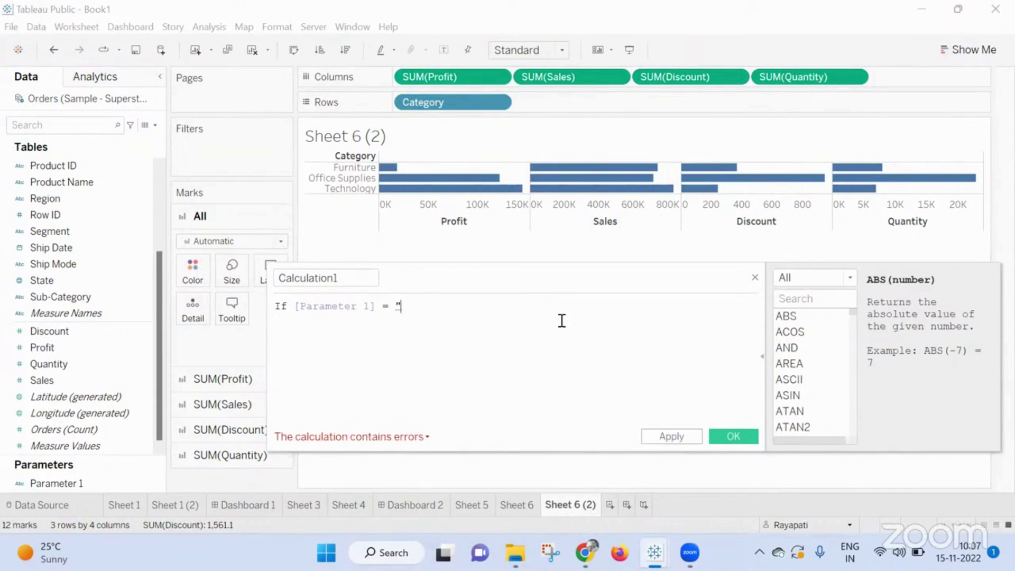
type("One\" ")
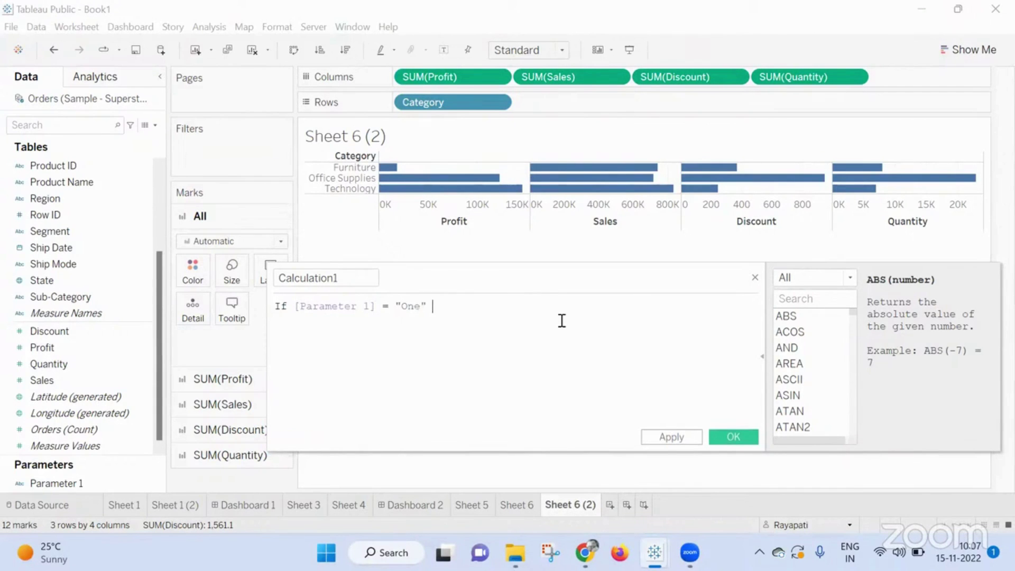
type("Then Dis")
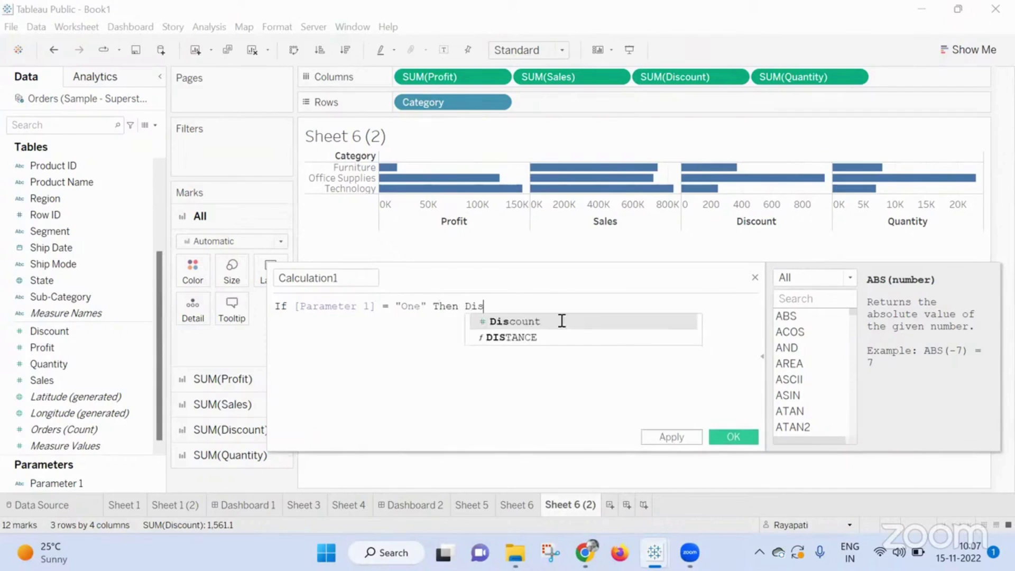
left_click(562, 321)
type("End")
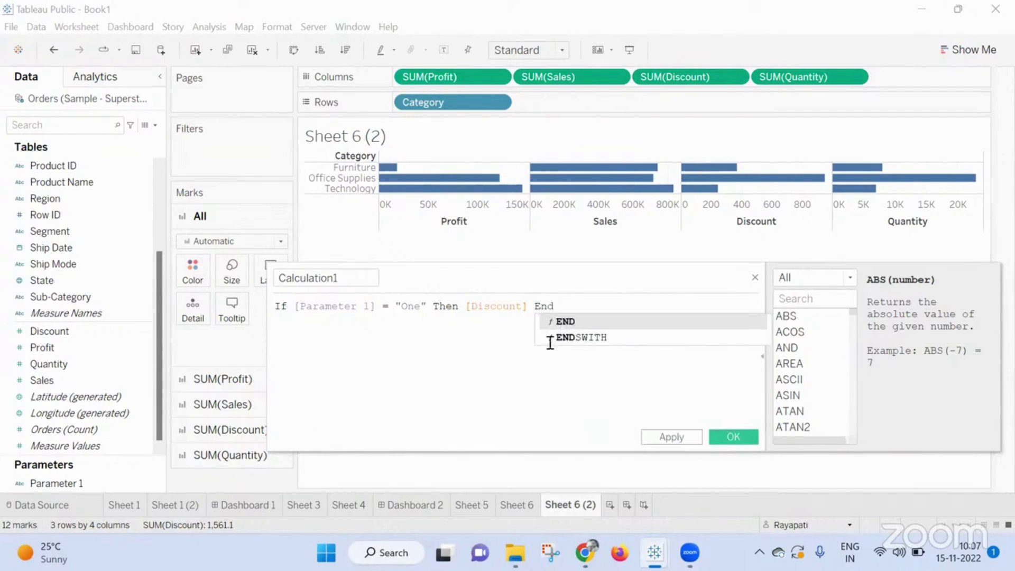
left_click(733, 437)
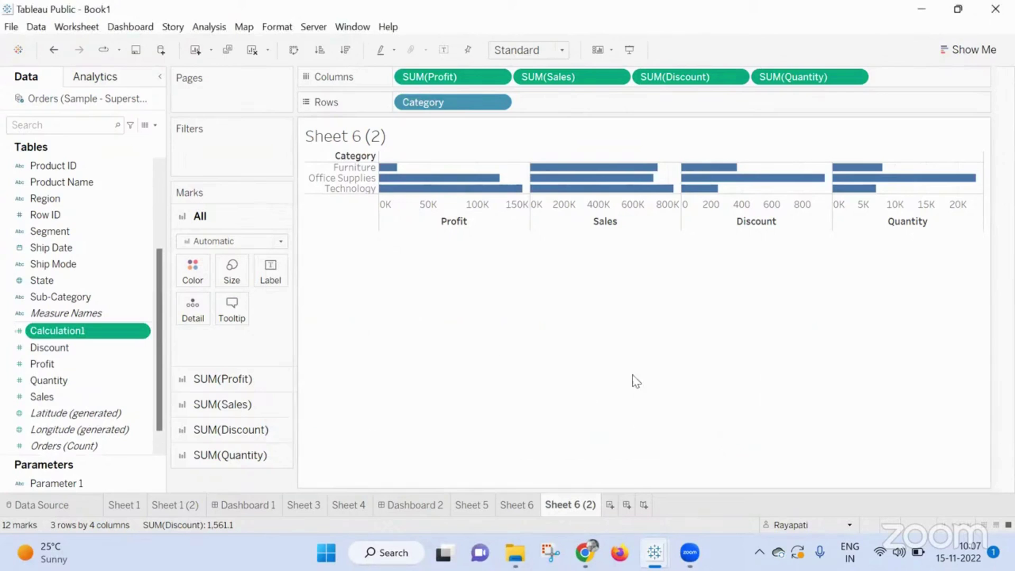
Step: Duplicate Calculation1 and change the copy's formula to use Quantity instead of Discount
right_click(75, 331)
left_click(148, 111)
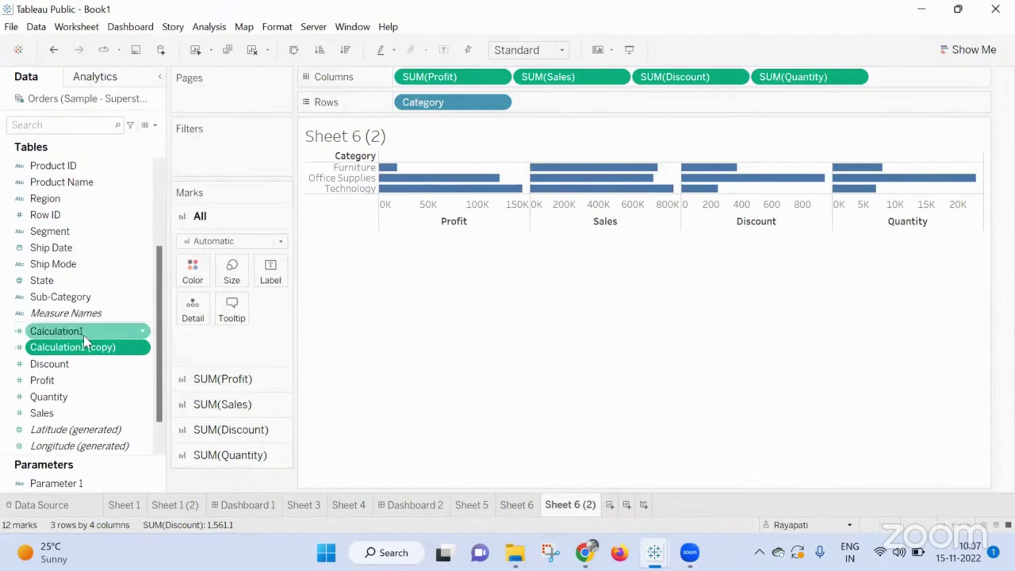
right_click(84, 347)
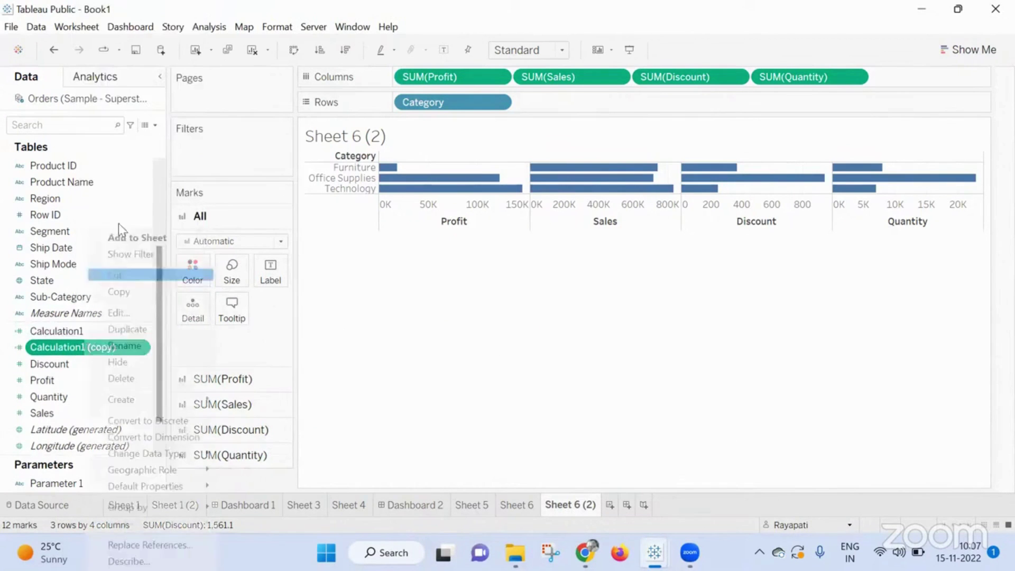
left_click(128, 313)
double_click(499, 307)
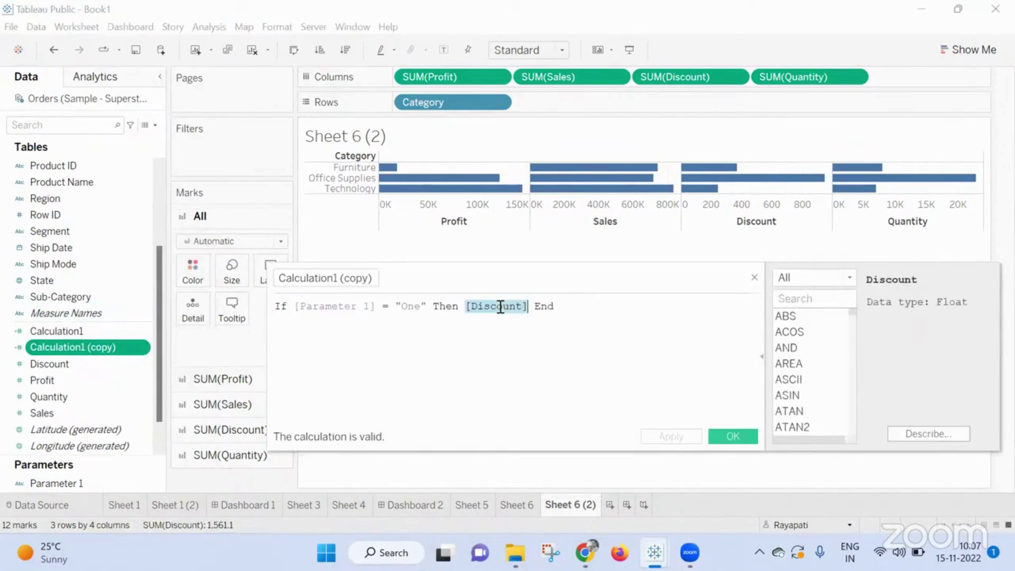
type("qua")
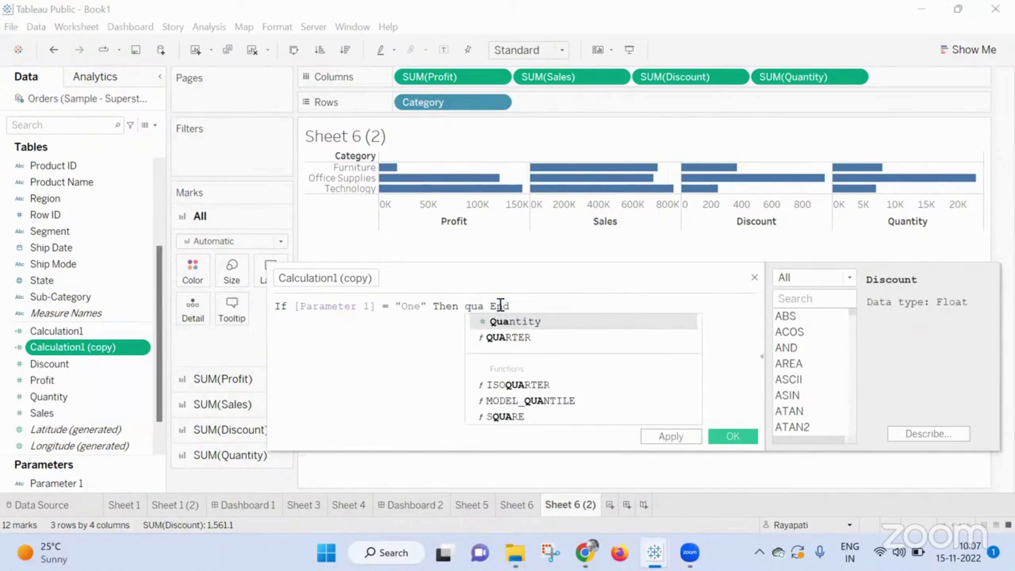
left_click(508, 322)
left_click(733, 435)
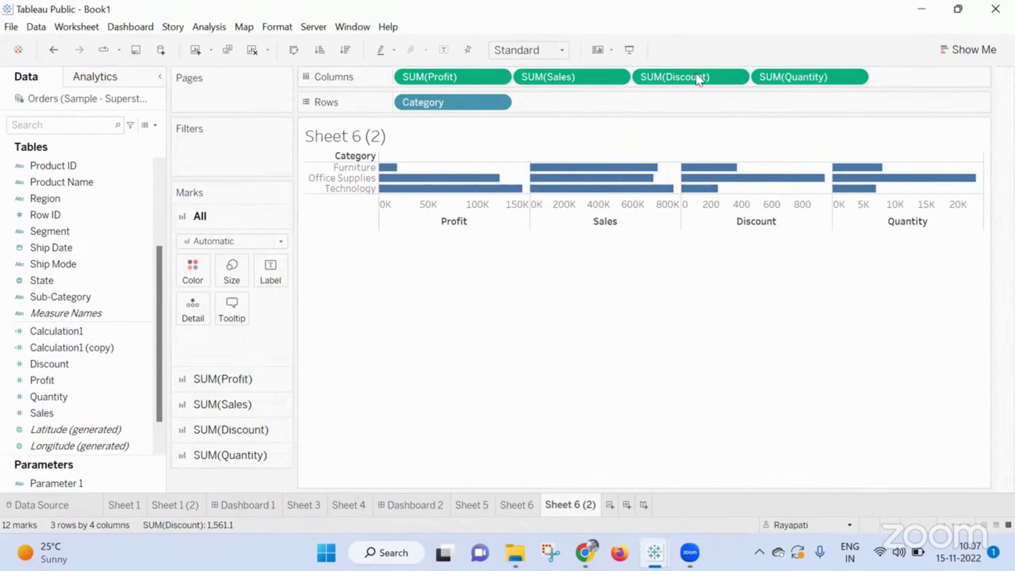
Step: Replace Discount and Quantity on Columns with Calculation1 and Calculation1 (copy)
left_click_drag(703, 77, 679, 445)
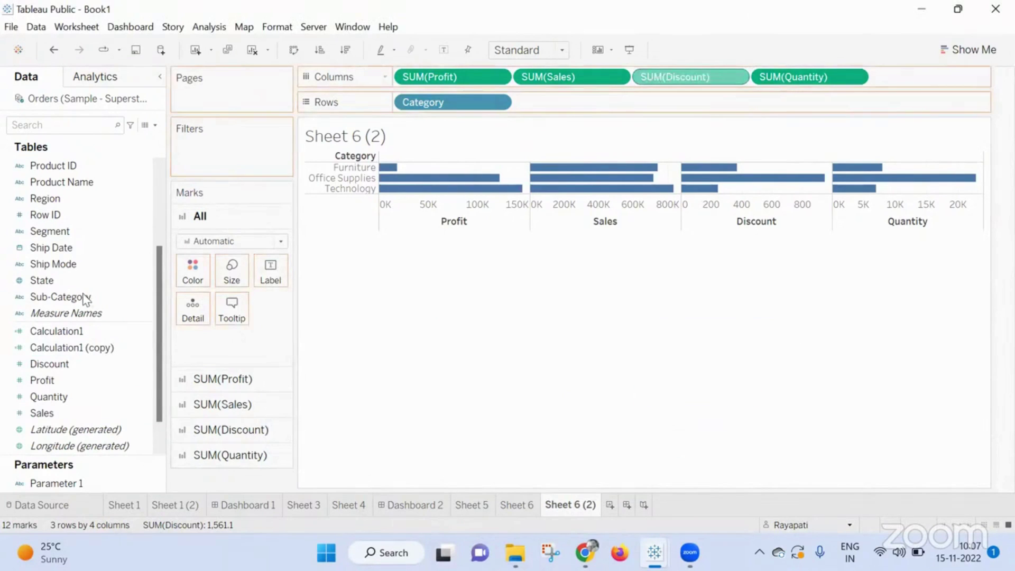
left_click_drag(56, 331, 826, 75)
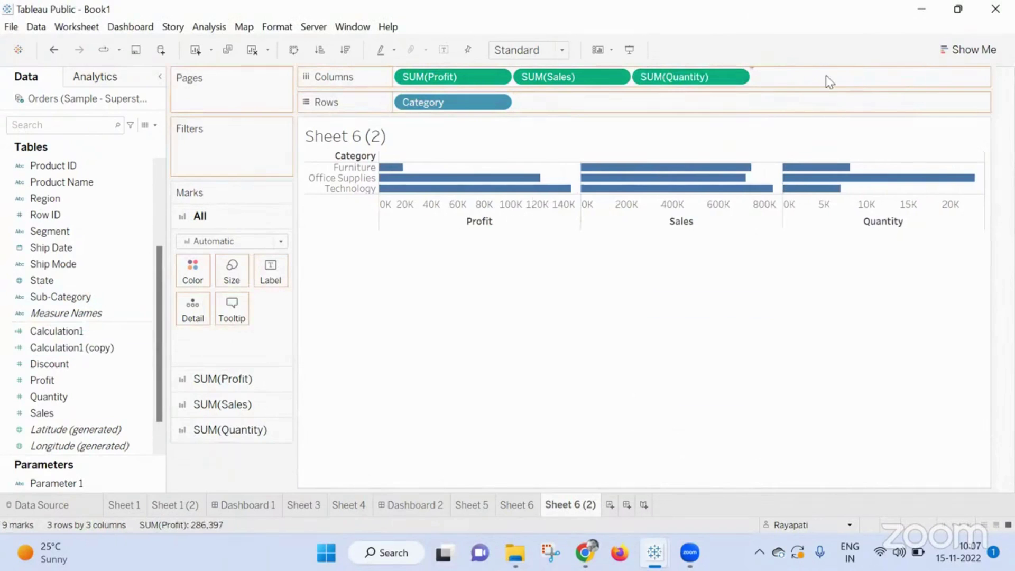
left_click_drag(705, 74, 593, 414)
left_click_drag(106, 347, 968, 88)
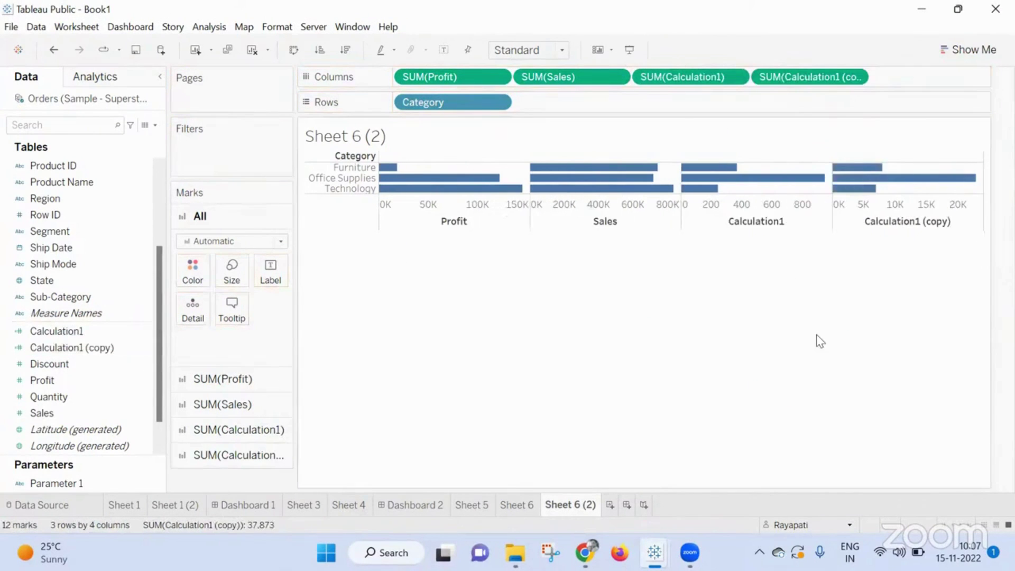
Step: Show the Parameter 1 control on Sheet 6 (2)
left_click(65, 481)
right_click(64, 481)
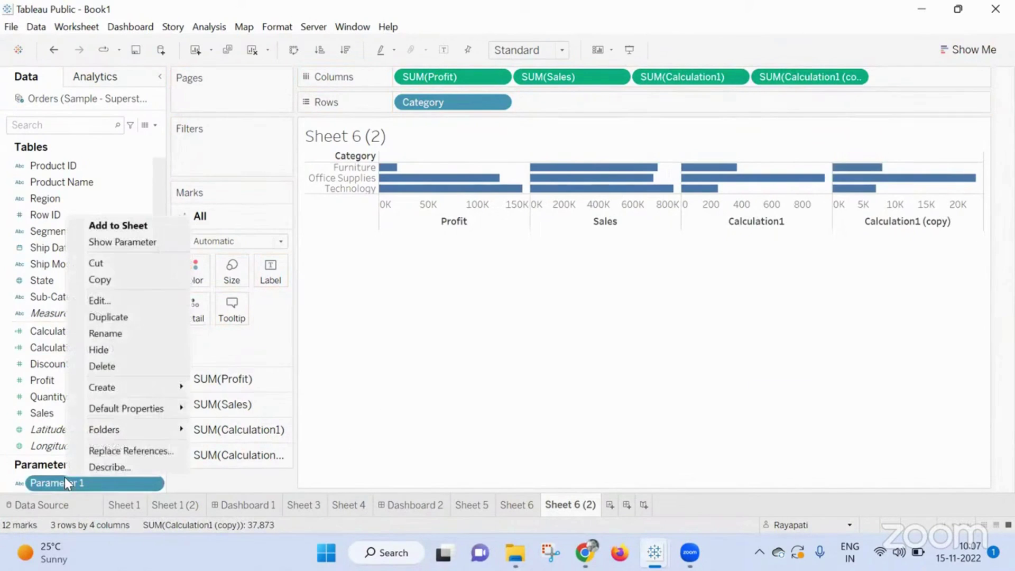
left_click(136, 242)
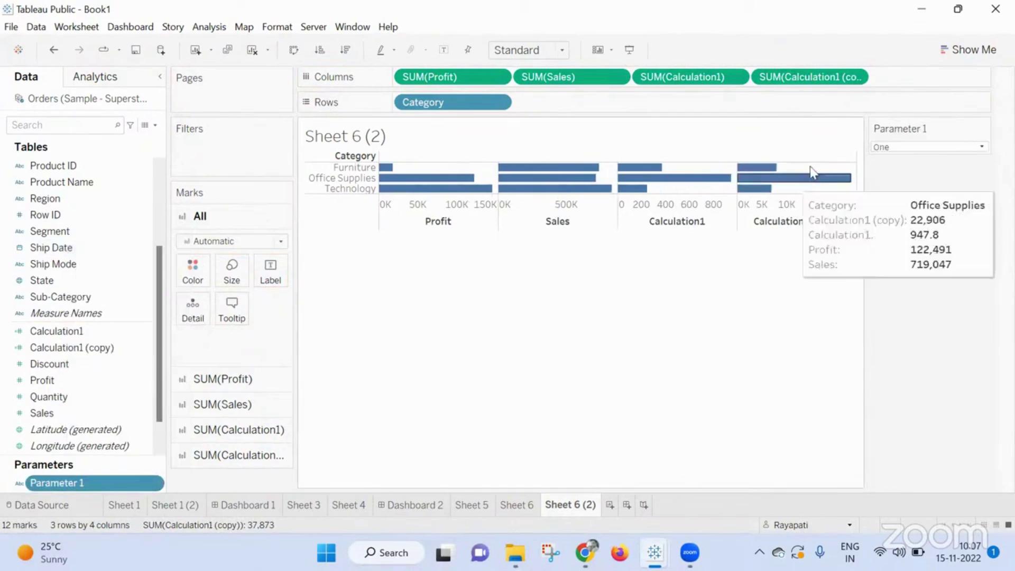
Step: Switch Parameter 1 to Two, then back to One
left_click(900, 149)
left_click(897, 167)
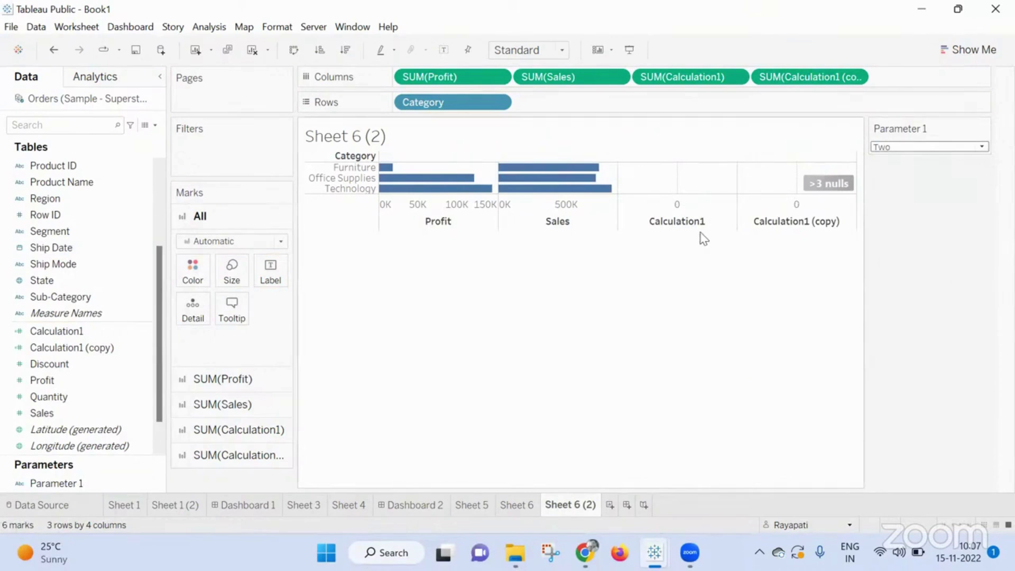
right_click(677, 183)
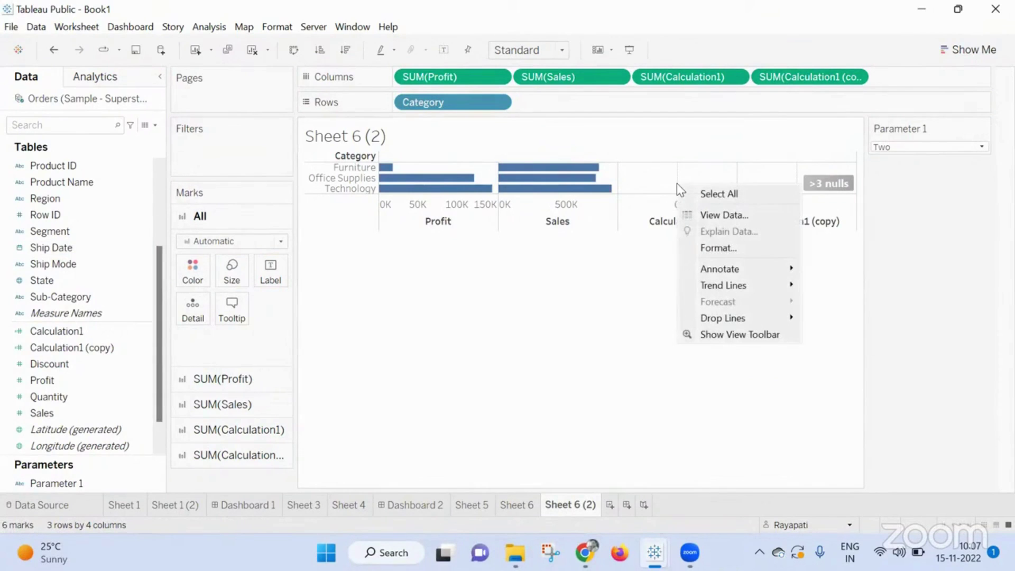
left_click(654, 285)
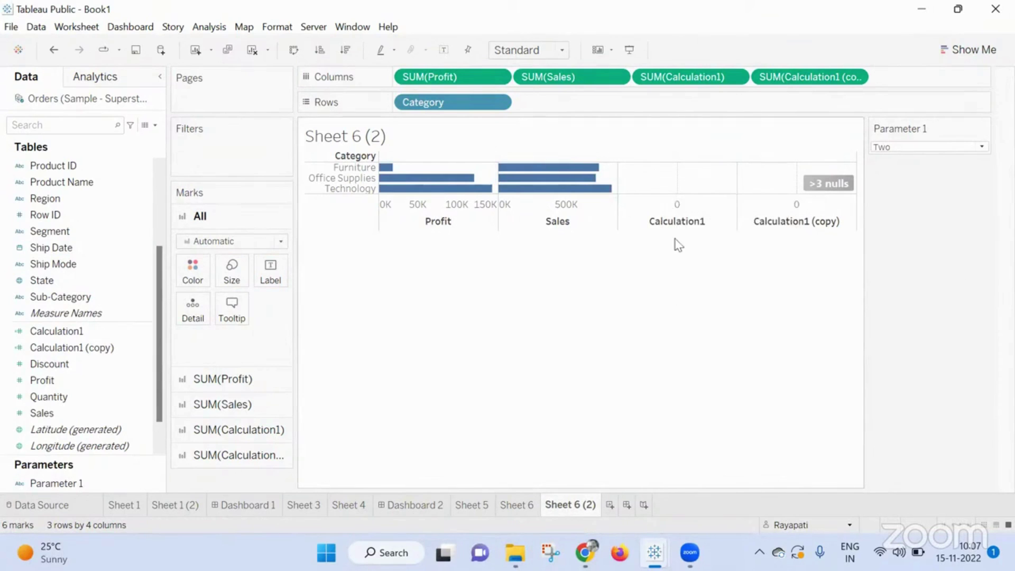
left_click(917, 148)
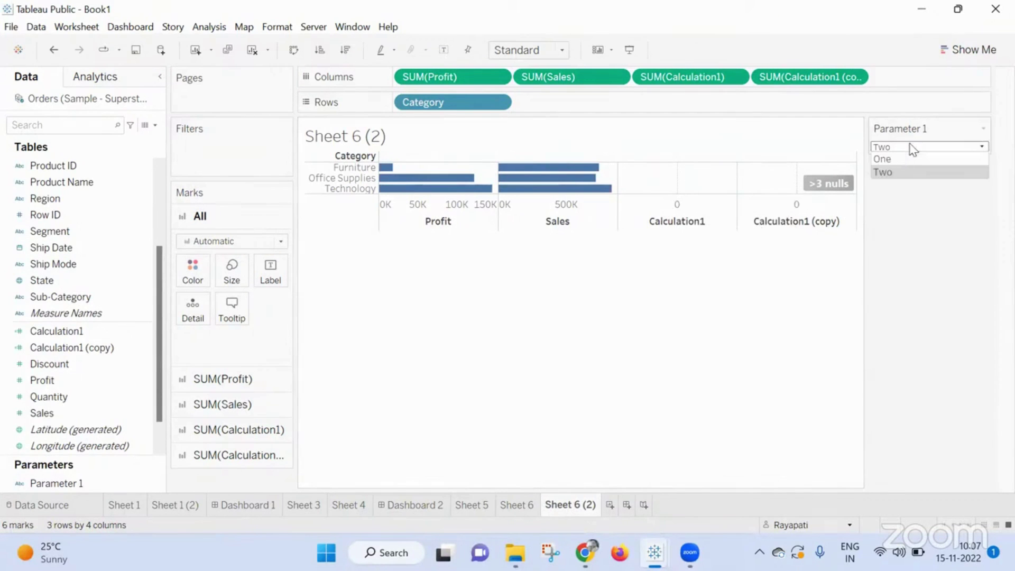
left_click(906, 154)
key("Up")
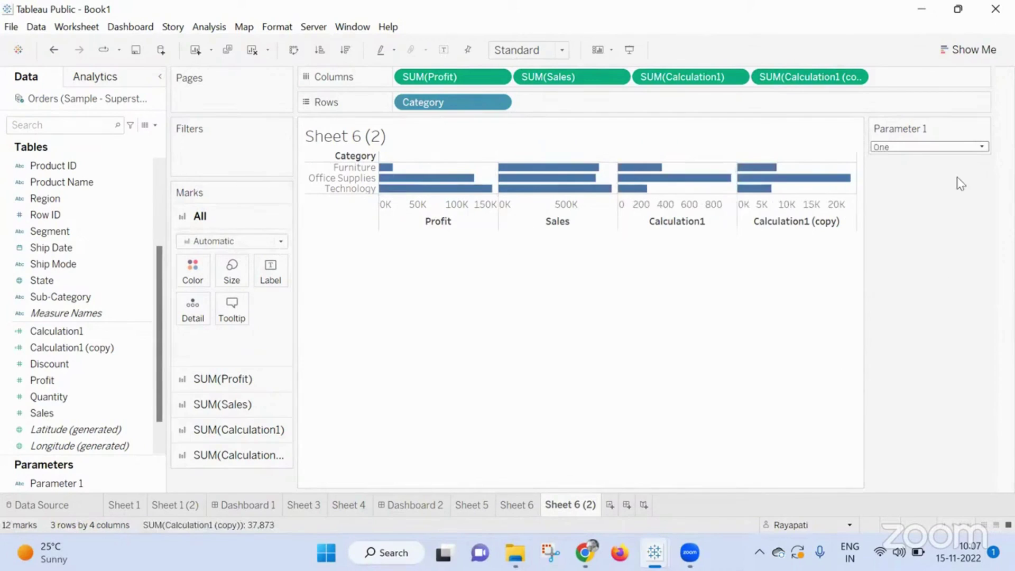
left_click(893, 148)
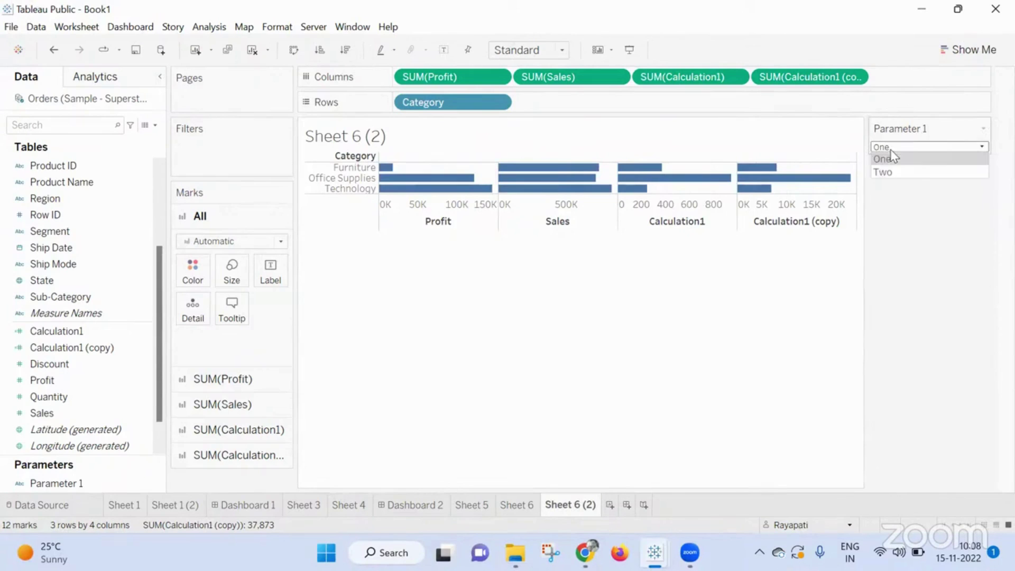
left_click(926, 236)
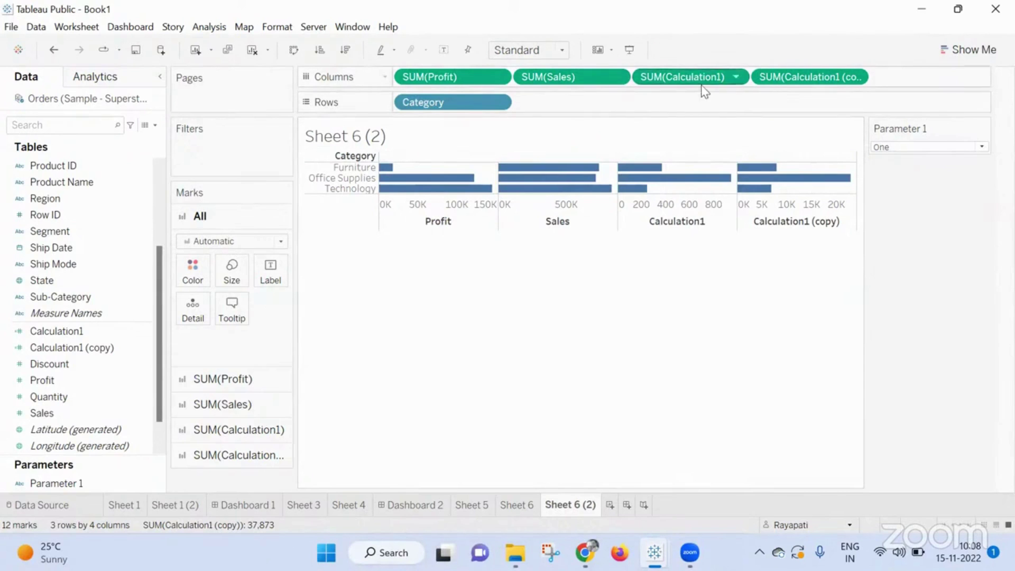
Step: Open the Calculation1 formula for editing and tidy the [Discount] reference
left_click(12, 336)
left_click(32, 336)
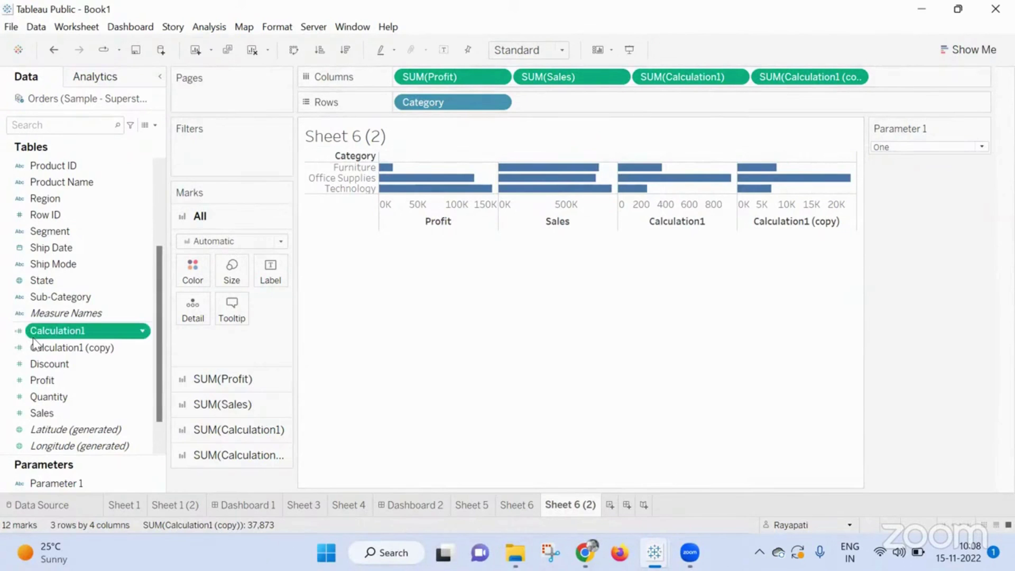
right_click(86, 339)
left_click(123, 87)
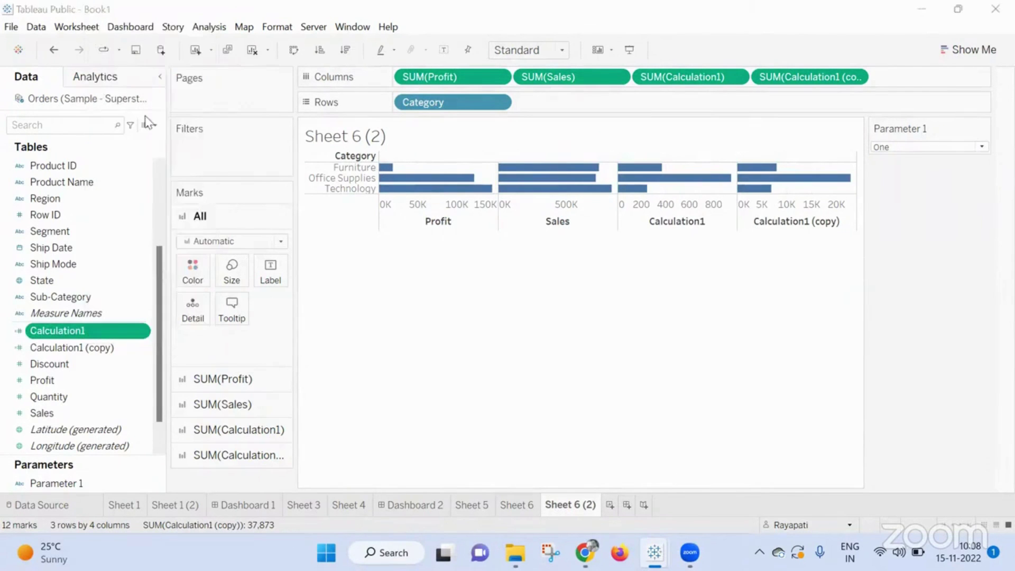
left_click(415, 307)
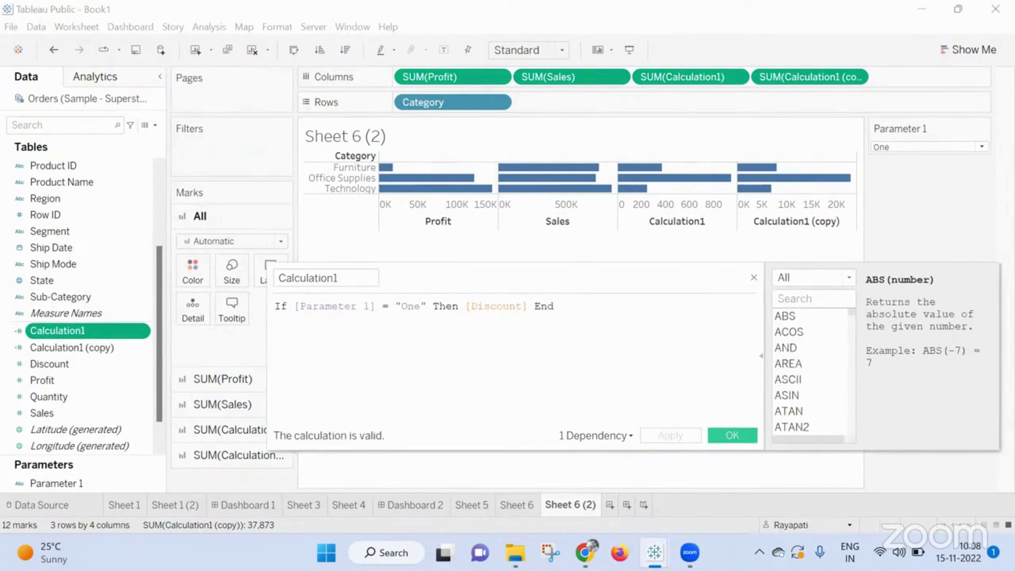
left_click(528, 307)
key("BackSpace")
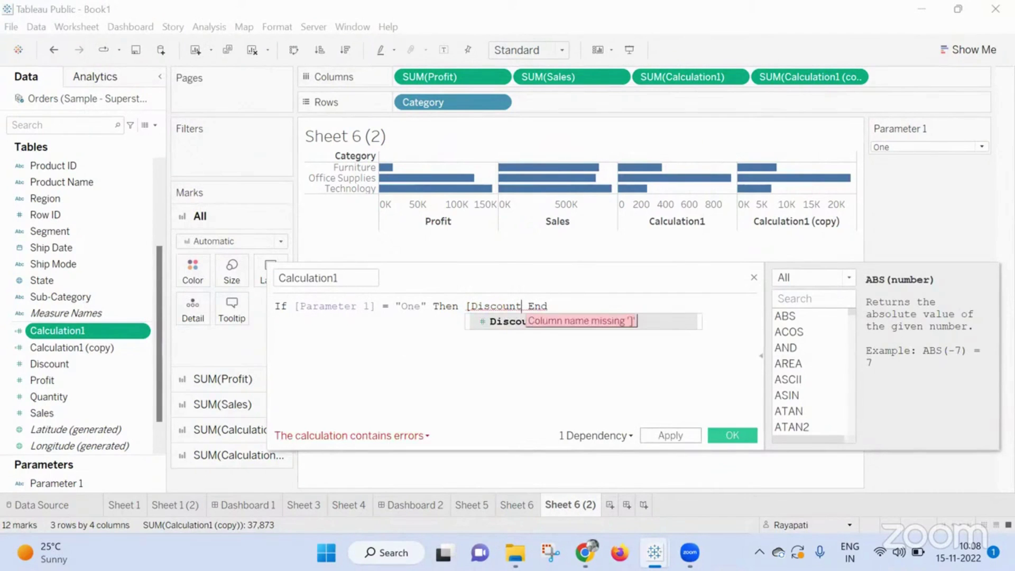
type("]")
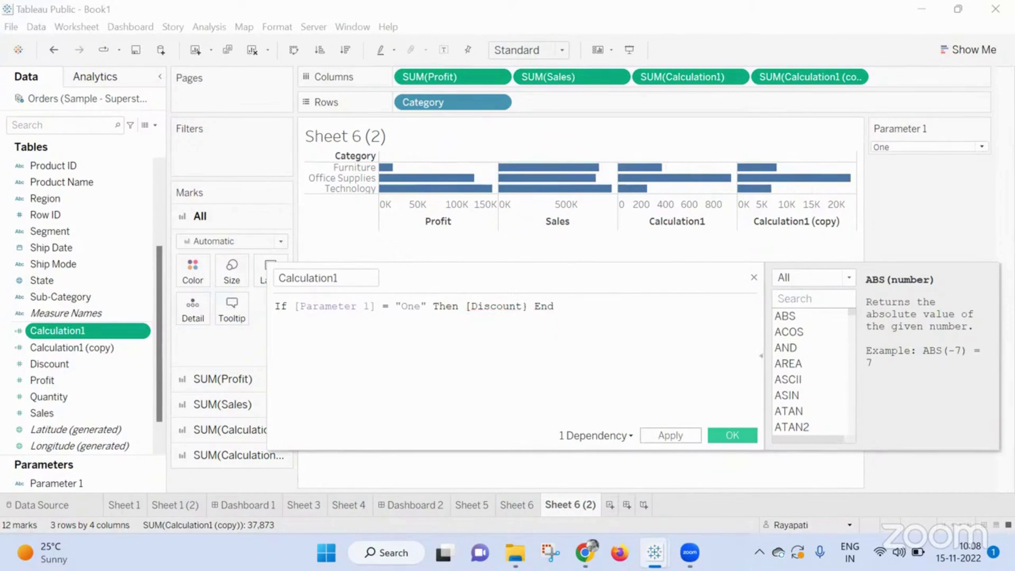
type("\\")
key("BackSpace")
Step: Add an ELSE [Sales] branch before End and apply the formula
key("Return")
type("Els")
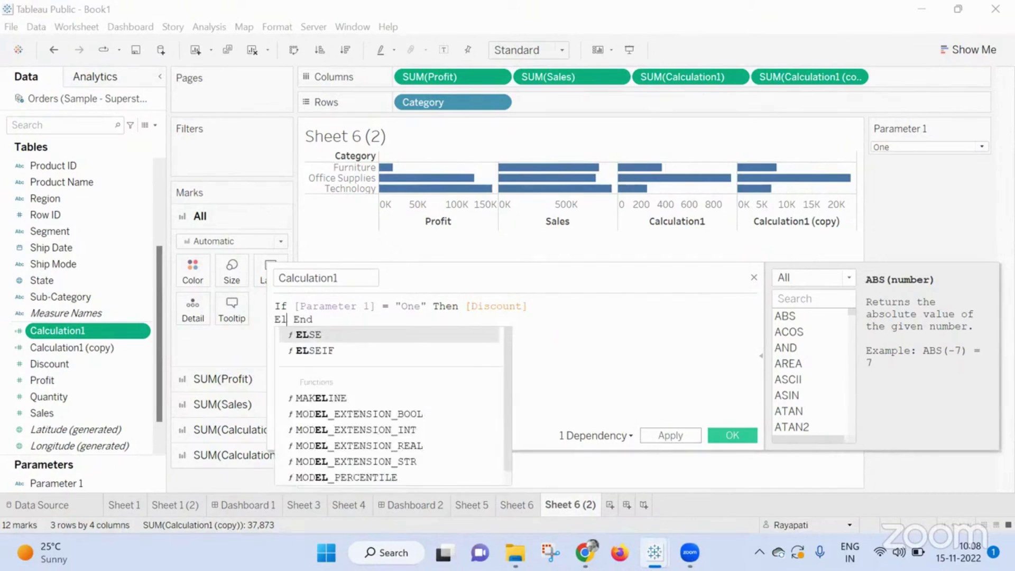
key("Down")
key("Return")
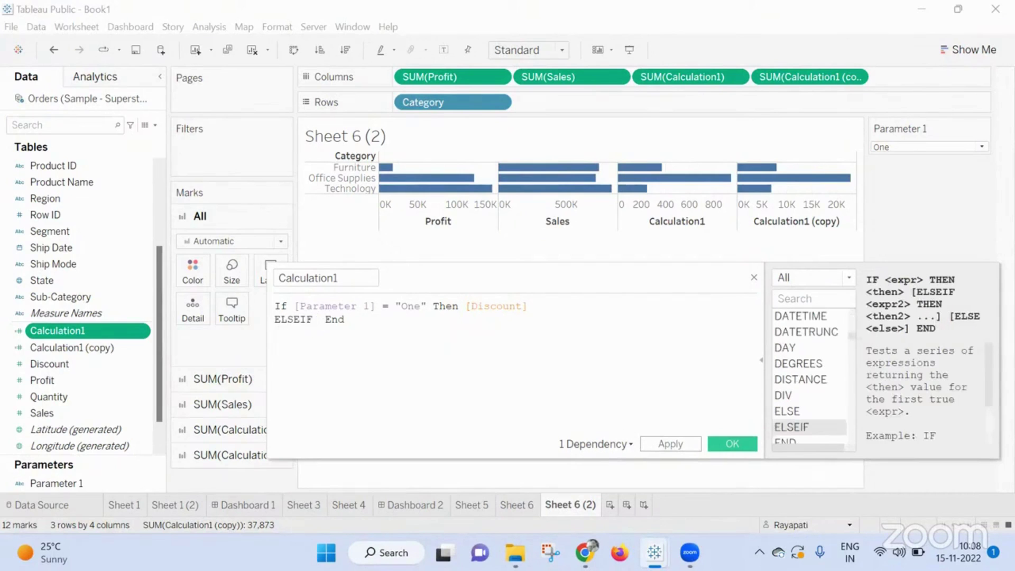
type("Para")
key("Return")
type("= ")
type("\"Te")
type("o")
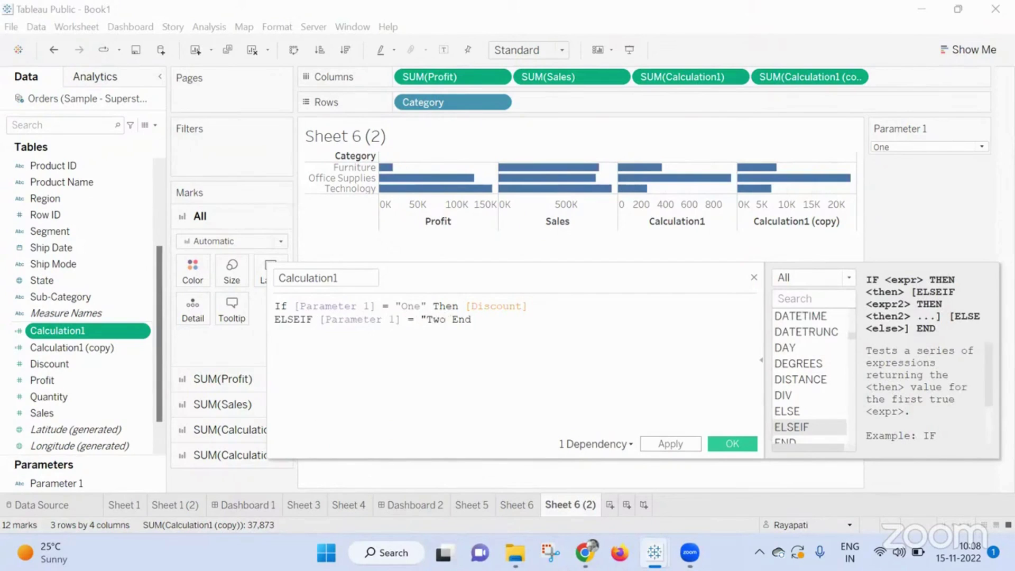
key("BackSpace")
key("BackSpace")
key("BackSpace")
key("BackSpace")
key("BackSpace")
key("BackSpace")
key("BackSpace")
key("BackSpace")
key("BackSpace")
key("BackSpace")
key("BackSpace")
key("BackSpace")
key("BackSpace")
key("BackSpace")
key("BackSpace")
key("BackSpace")
key("BackSpace")
key("BackSpace")
key("BackSpace")
key("BackSpace")
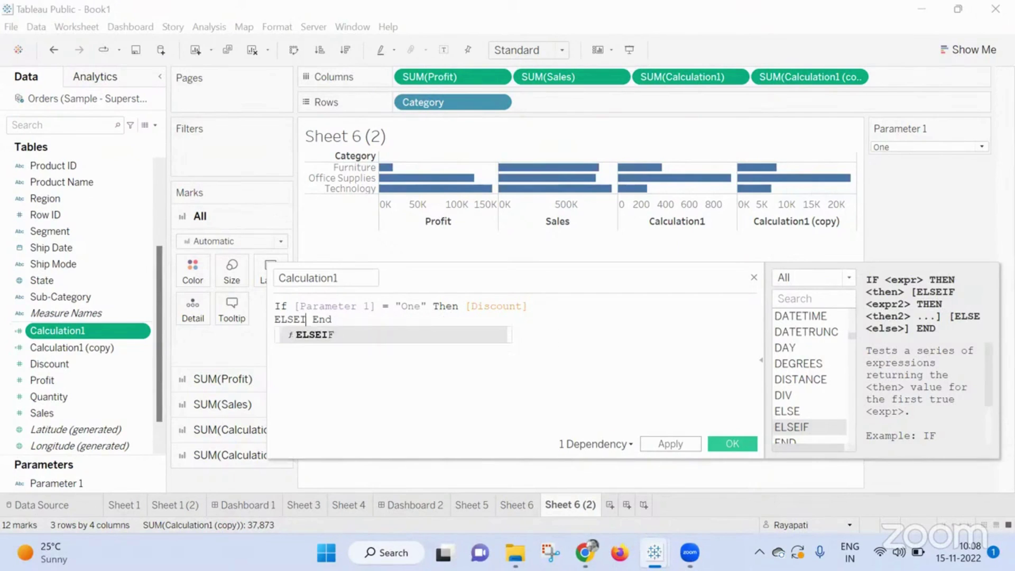
key("BackSpace")
key("Right")
type("\\")
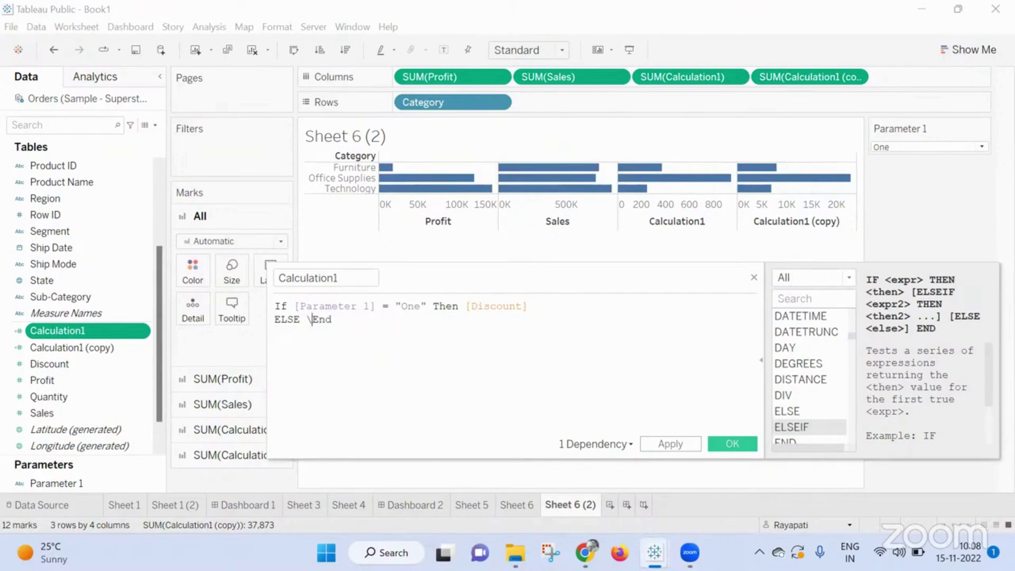
key("BackSpace")
key("Return")
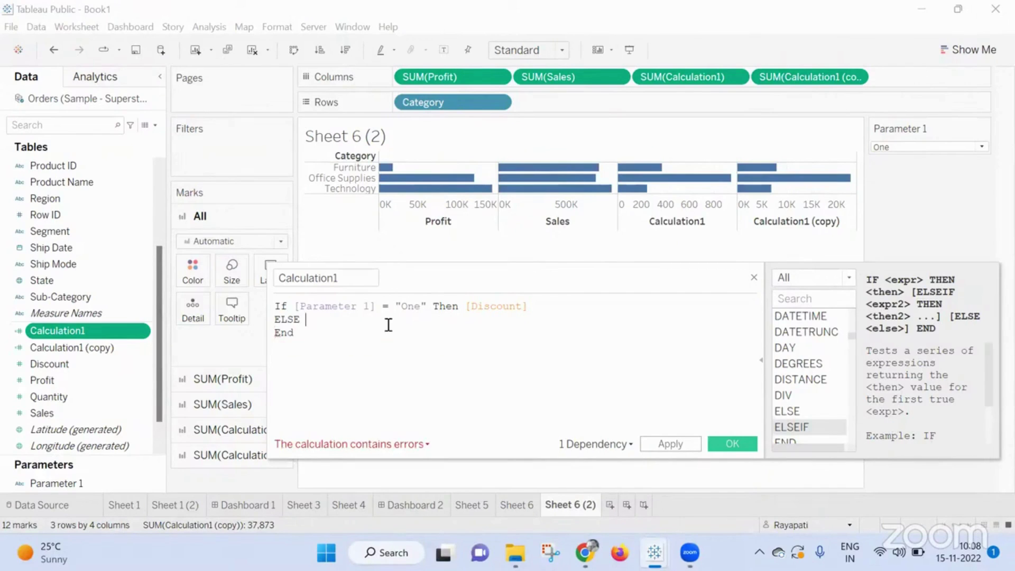
type("[Sales]")
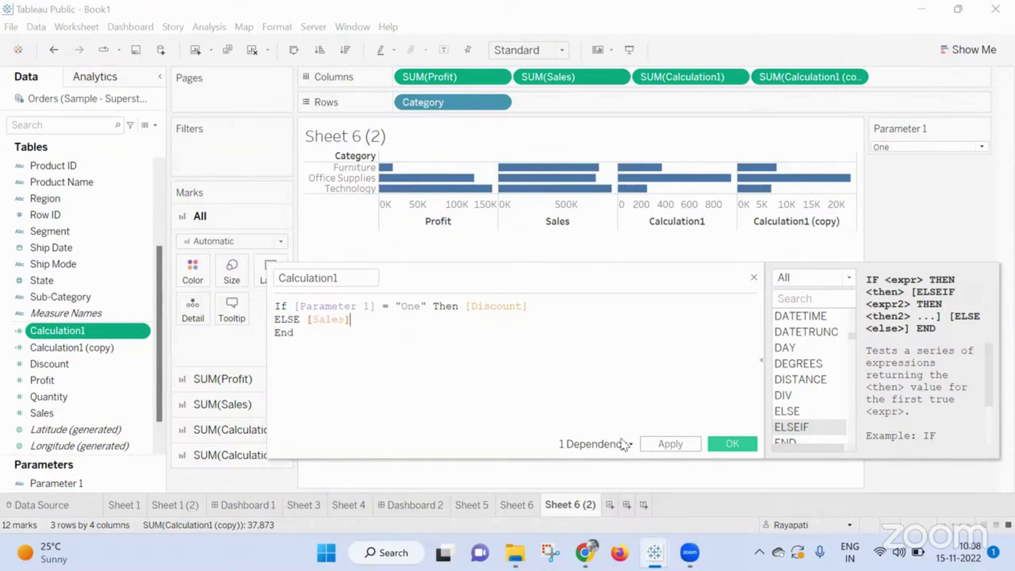
left_click(731, 443)
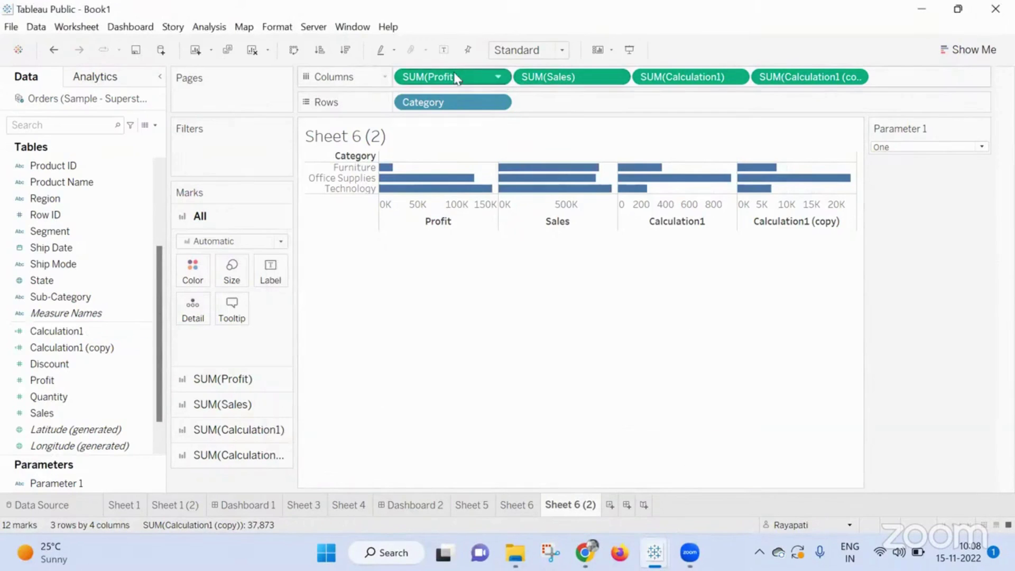
Step: Remove Profit, Sales and Calculation1 (copy) from Columns, then set Parameter 1 to Two
left_click_drag(455, 79, 842, 256)
left_click_drag(465, 79, 582, 158)
left_click_drag(689, 77, 936, 236)
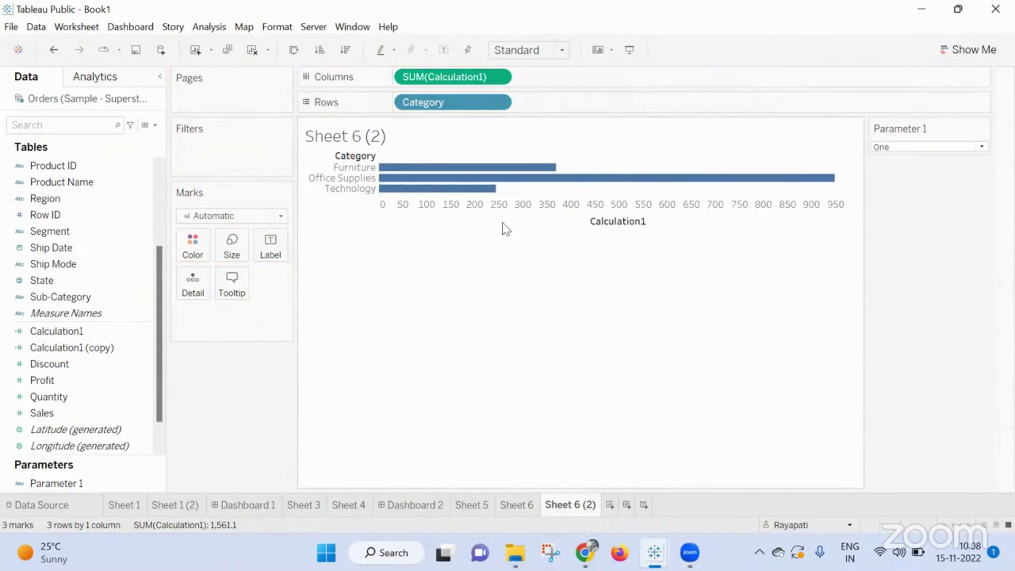
left_click(904, 147)
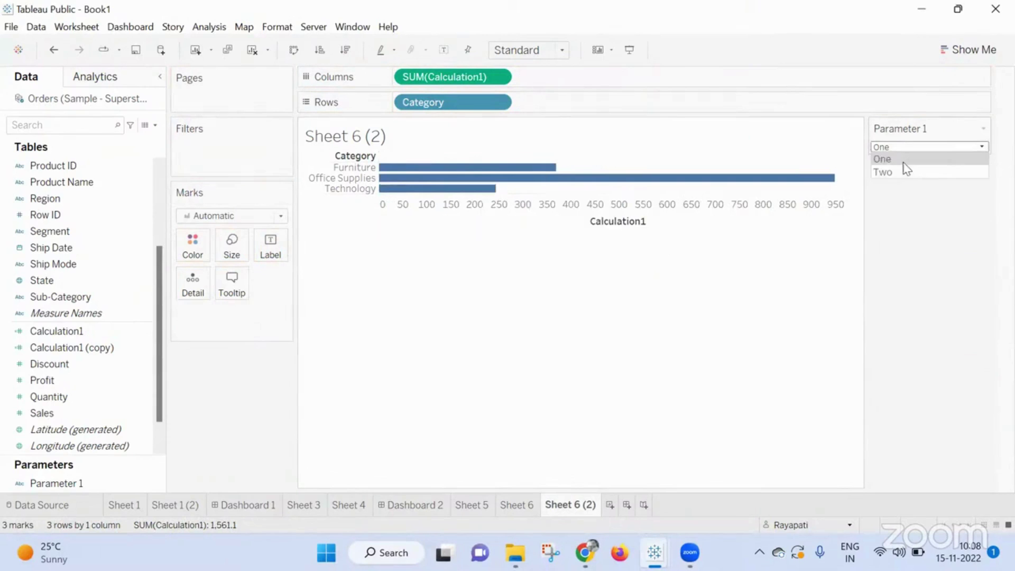
left_click(899, 172)
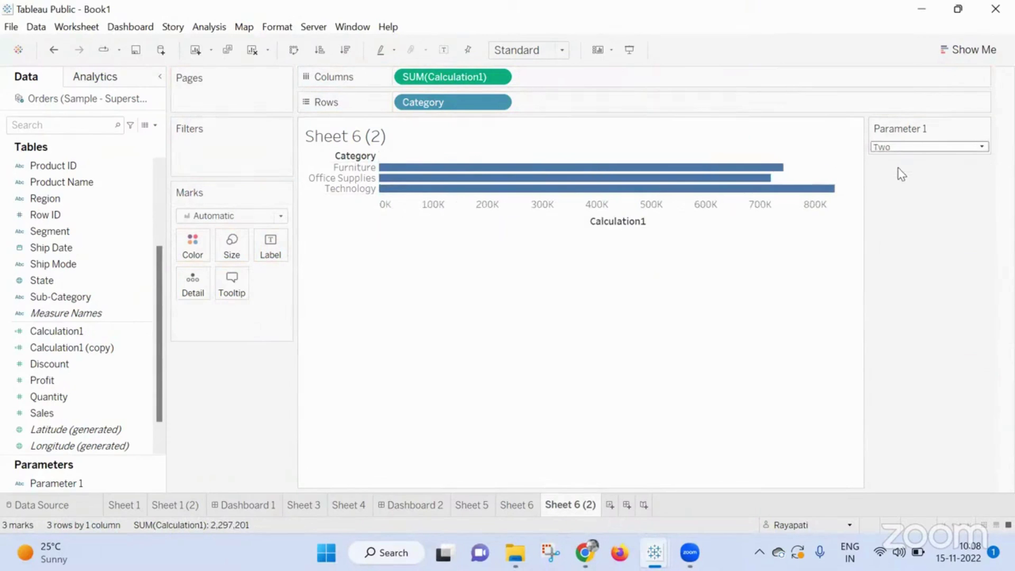